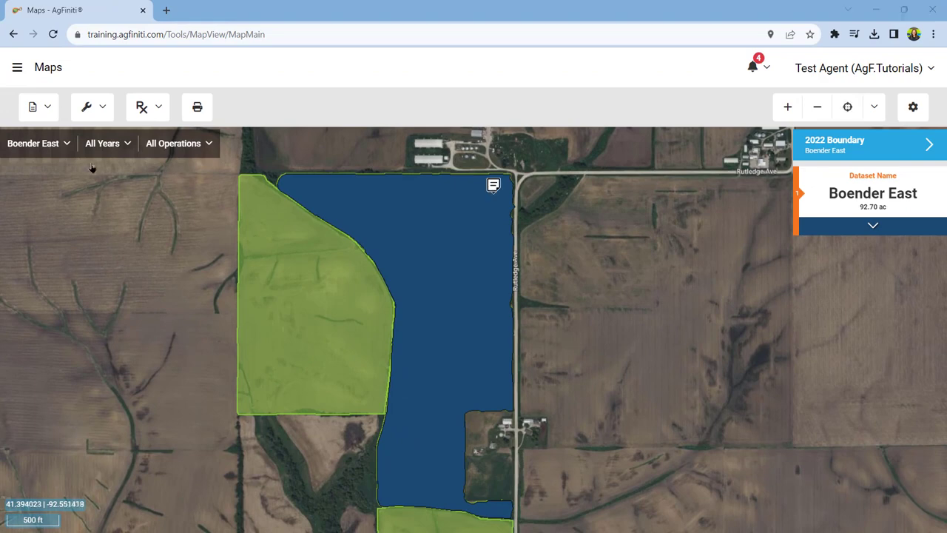
Step: Review the available filter criteria for the field data and apply the filter without choosing any criteria
{"action": "left_click", "coordinate": [71, 147]}
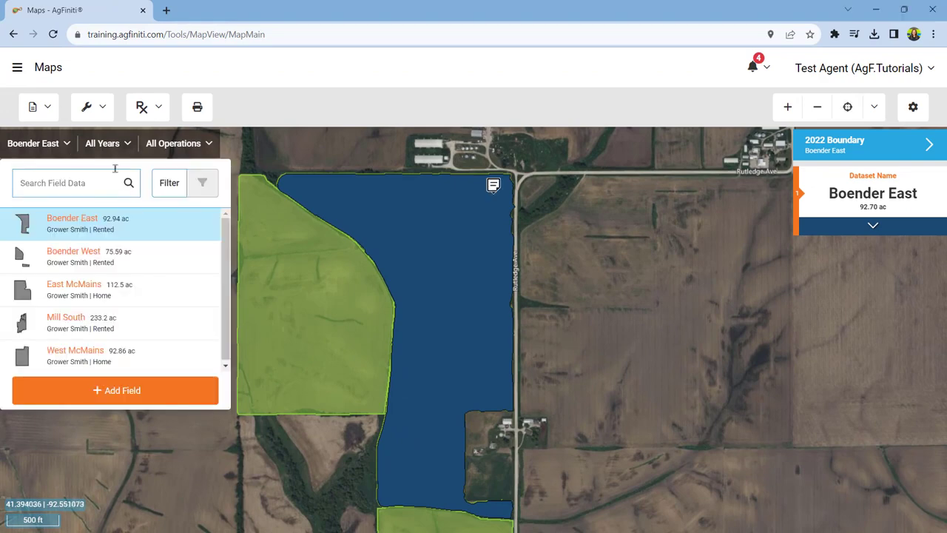
{"action": "left_click", "coordinate": [170, 196]}
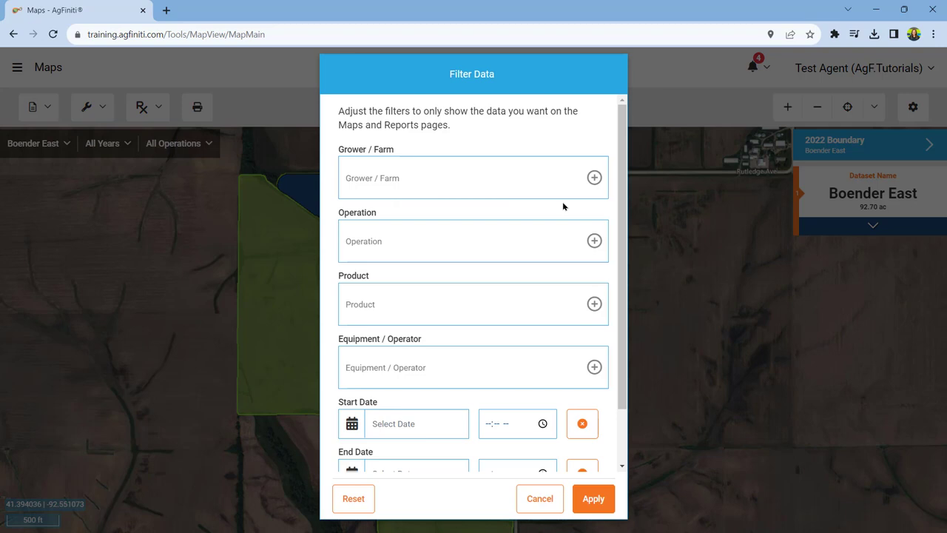
{"action": "scroll", "coordinate": [562, 207], "scroll_direction": "down", "scroll_amount": 2}
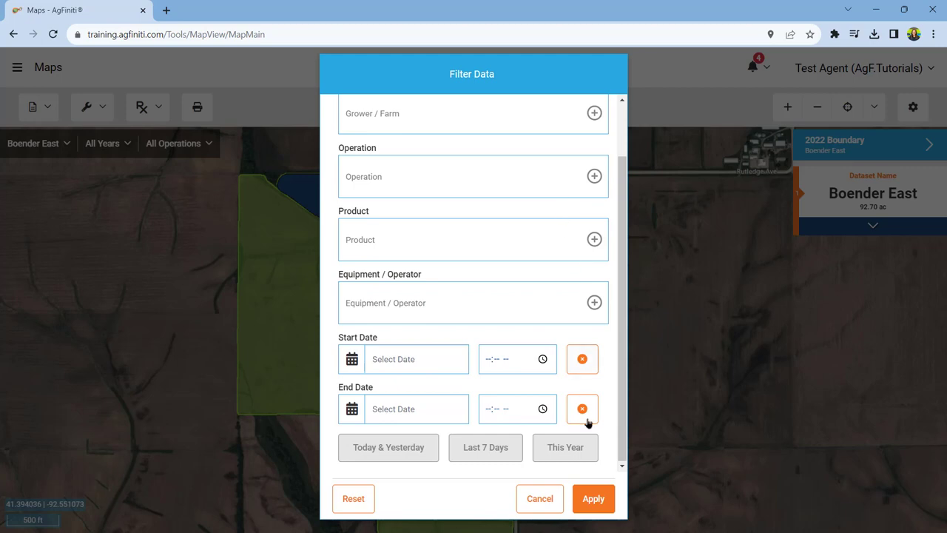
{"action": "left_click", "coordinate": [593, 499]}
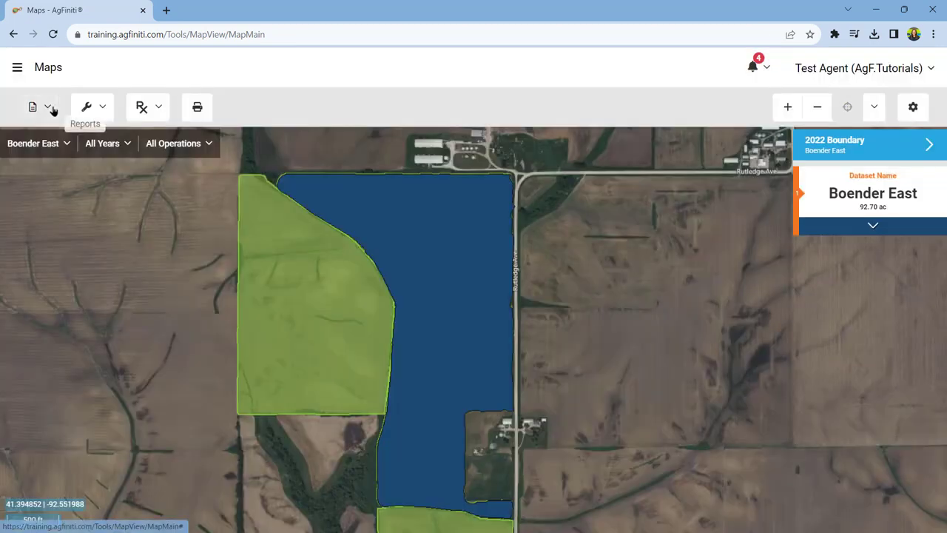
Step: View the summary reports for Boender East by operation, first Grain Harvest and finally Planting
{"action": "left_click", "coordinate": [52, 108]}
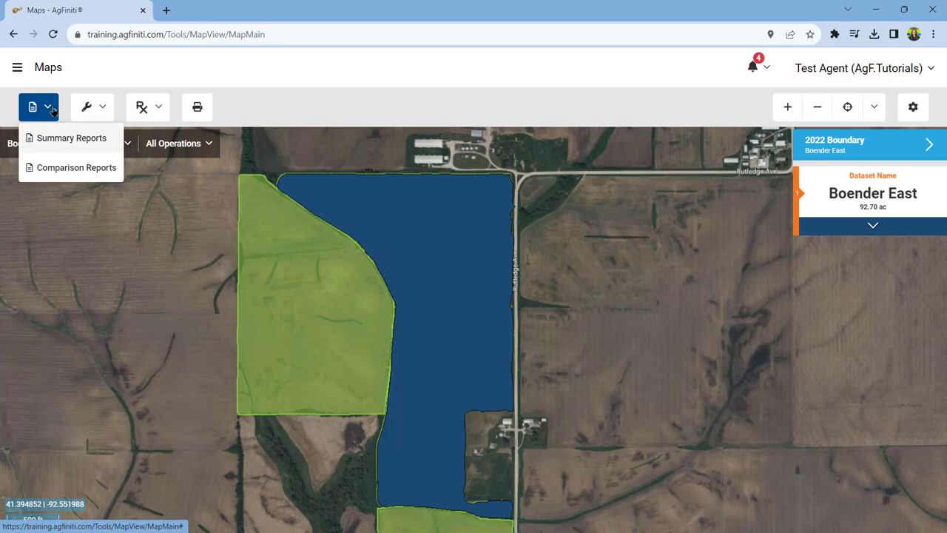
{"action": "left_click", "coordinate": [71, 138]}
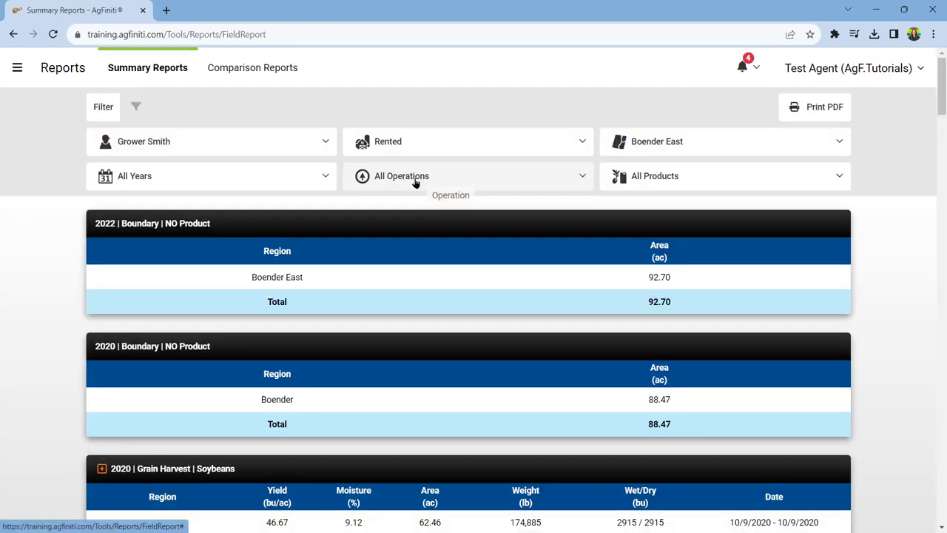
{"action": "left_click", "coordinate": [416, 179]}
{"action": "left_click", "coordinate": [549, 299]}
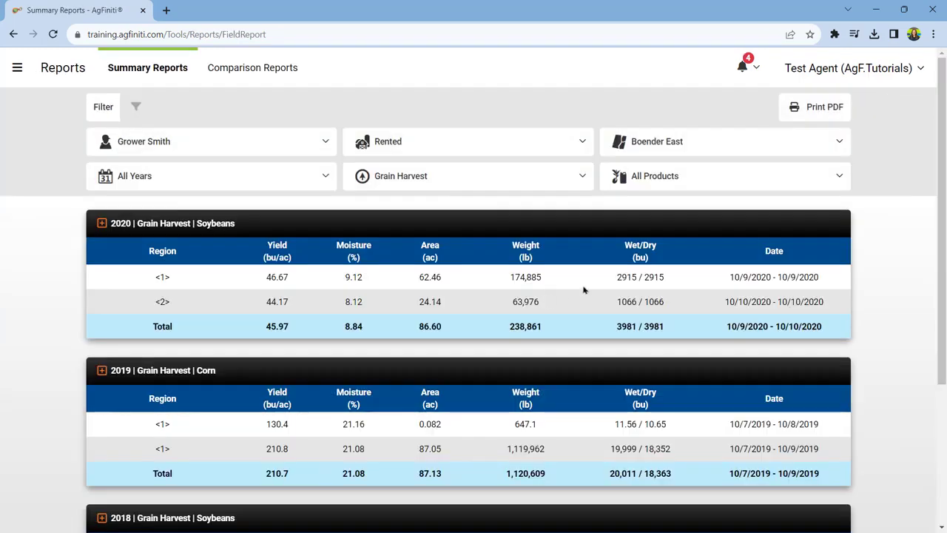
{"action": "left_click", "coordinate": [577, 178]}
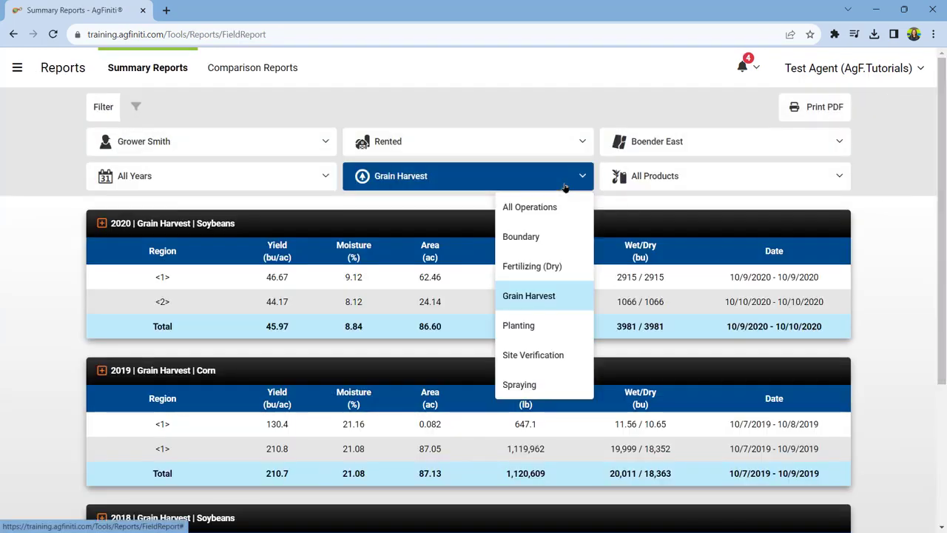
{"action": "left_click", "coordinate": [550, 324]}
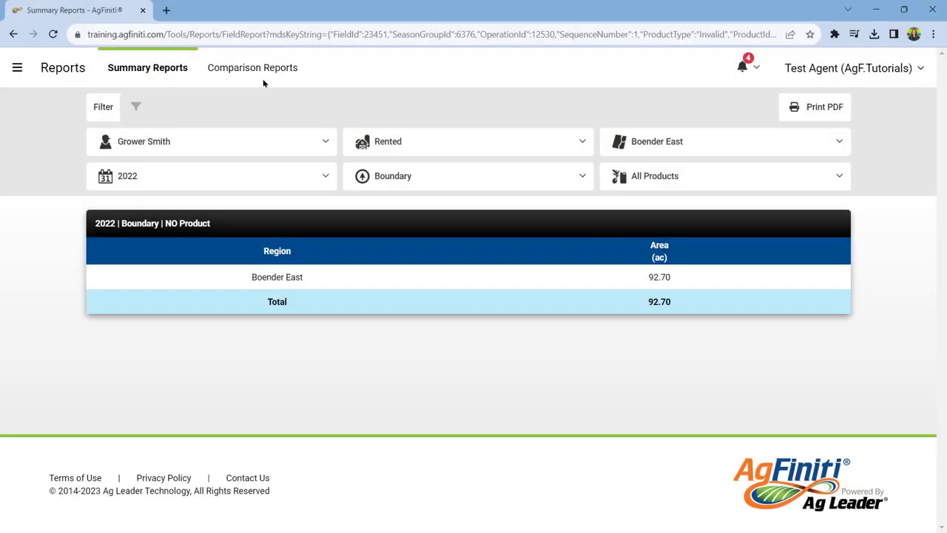
Step: View the comparison reports for Yield by Population/Seeding Rate and Yield by Soil Type
{"action": "left_click", "coordinate": [253, 74]}
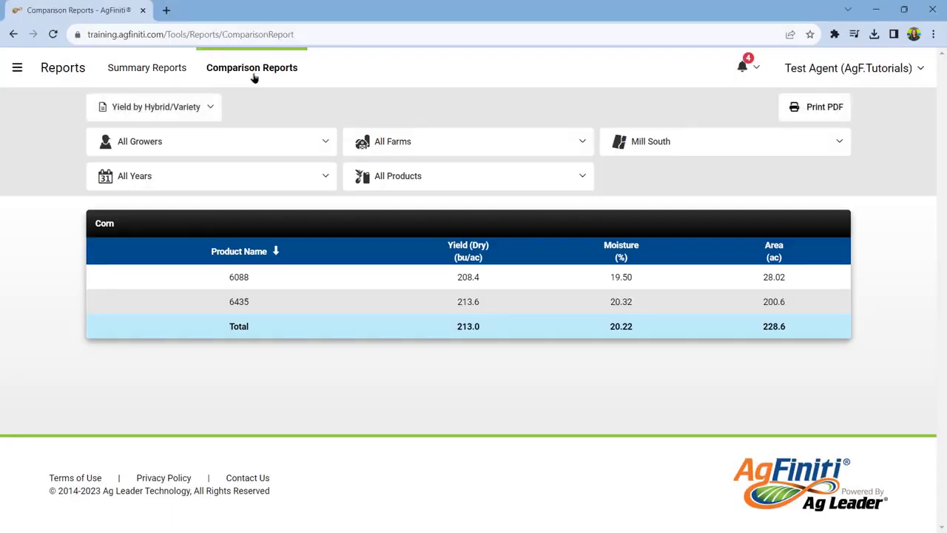
{"action": "left_click", "coordinate": [213, 107]}
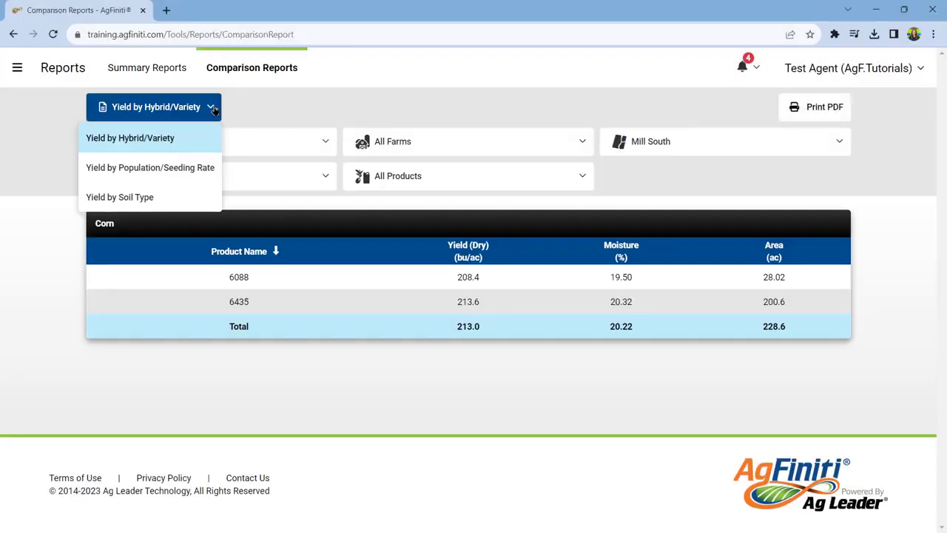
{"action": "left_click", "coordinate": [204, 169]}
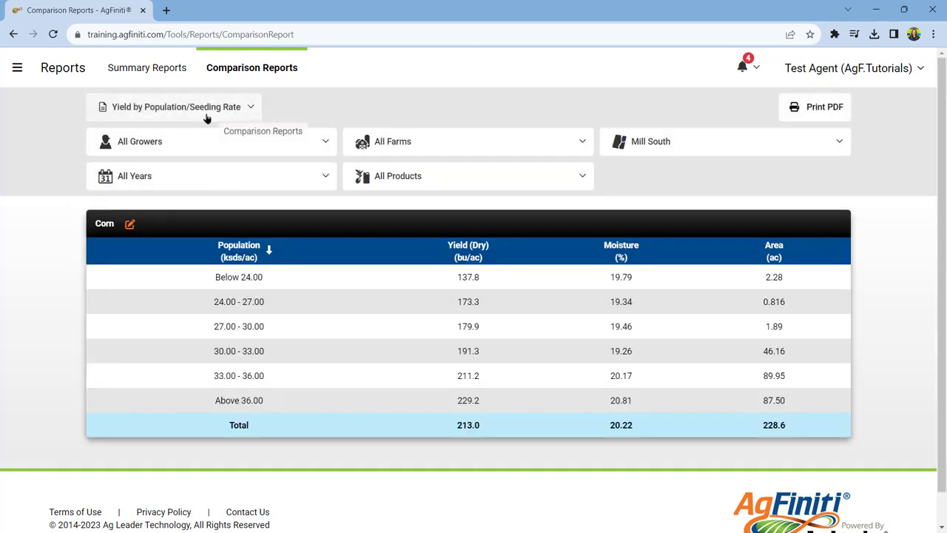
{"action": "left_click", "coordinate": [208, 117]}
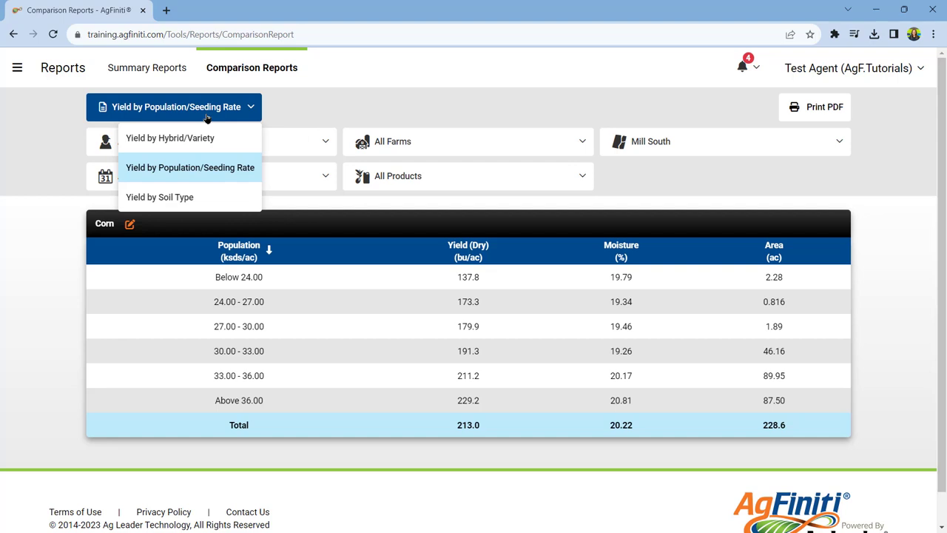
{"action": "left_click", "coordinate": [197, 192]}
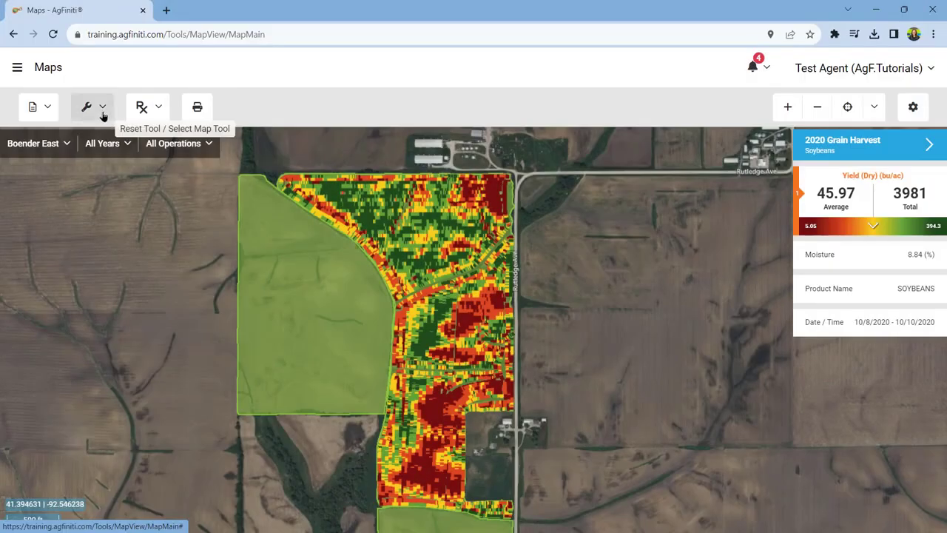
Step: Add a note reading "Wash out" in the low-yield northeast corner of the Boender East harvest map
{"action": "left_click", "coordinate": [103, 116]}
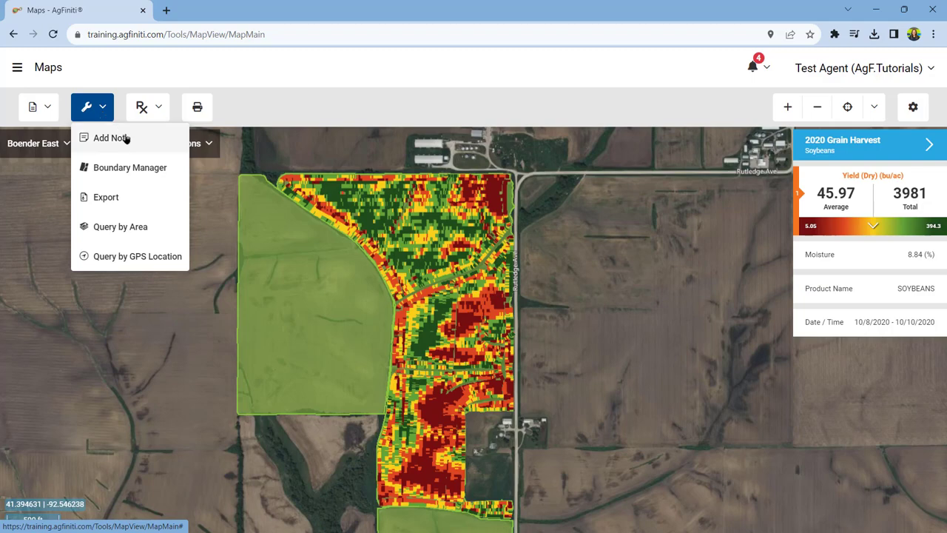
{"action": "left_click", "coordinate": [123, 138]}
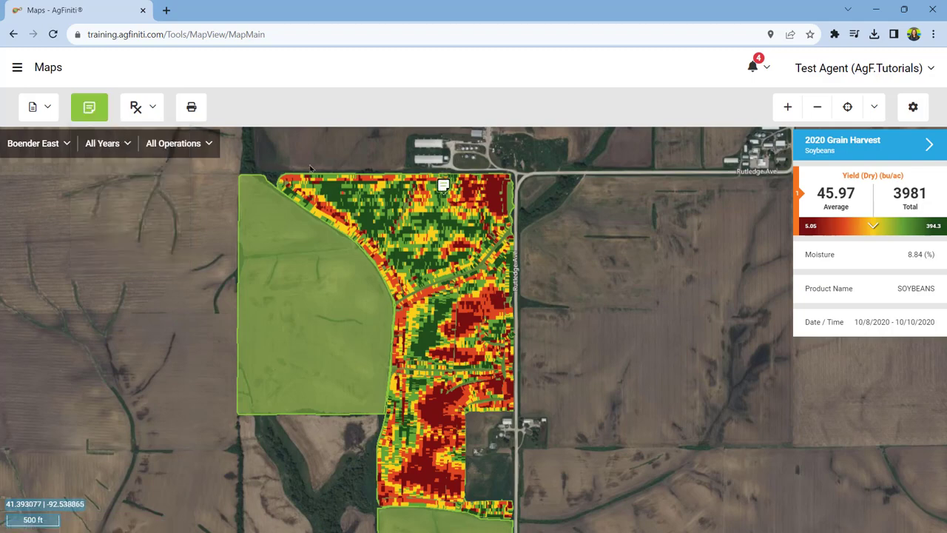
{"action": "left_click", "coordinate": [493, 186]}
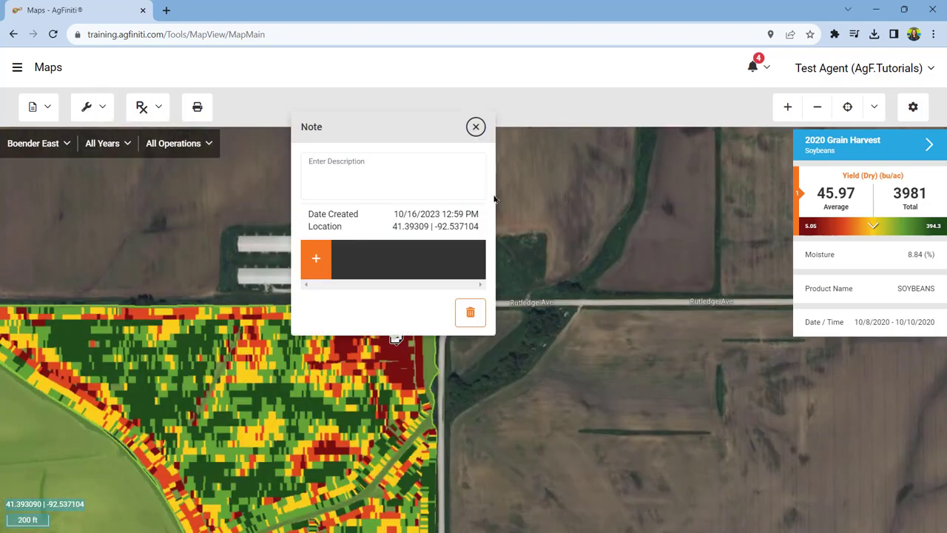
{"action": "left_click", "coordinate": [357, 176]}
{"action": "type", "text": "Wash ou"}
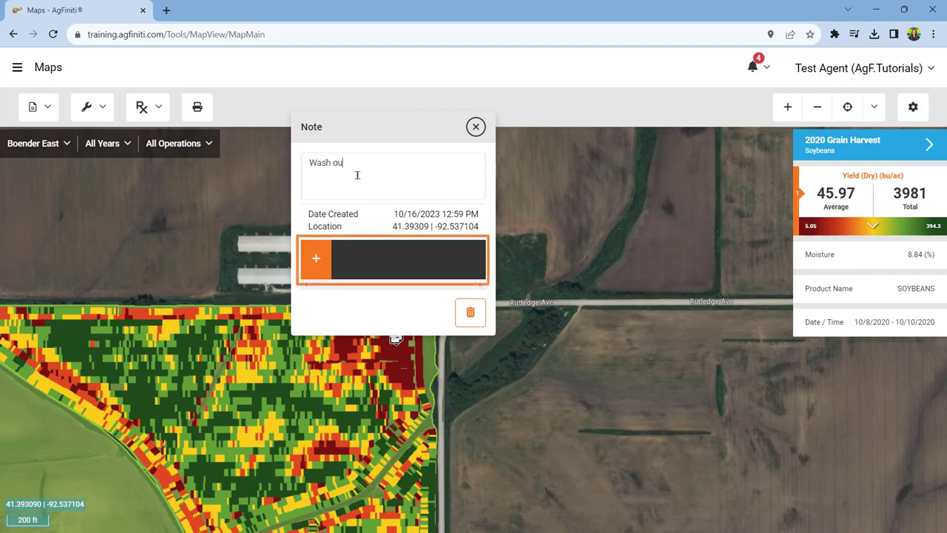
{"action": "type", "text": "t"}
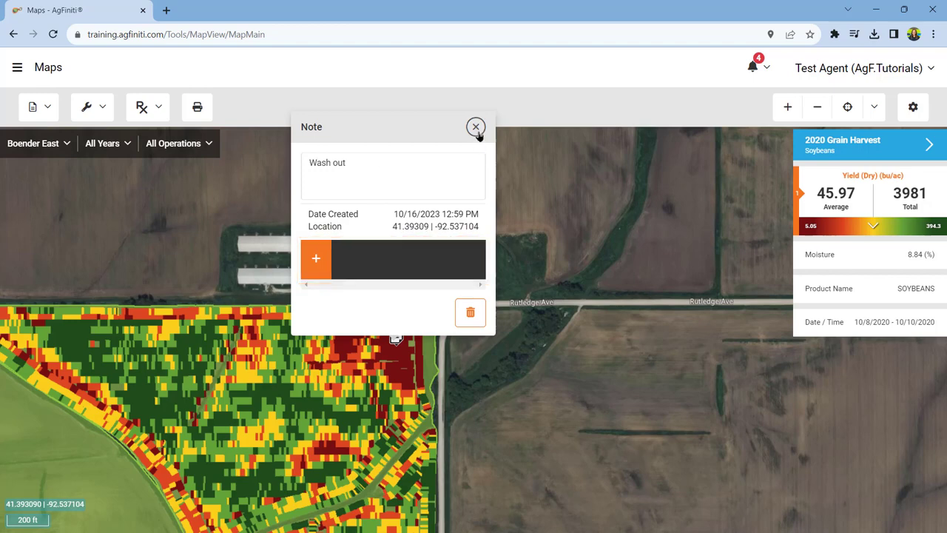
{"action": "left_click", "coordinate": [476, 127]}
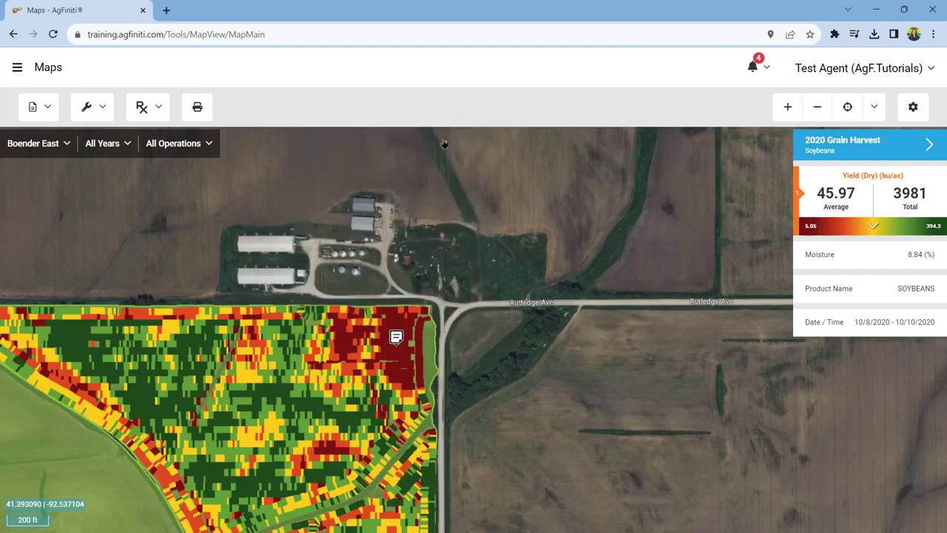
Step: Make the 2022 Boender East boundary the active field boundary in the Boundary Manager
{"action": "left_click", "coordinate": [102, 111]}
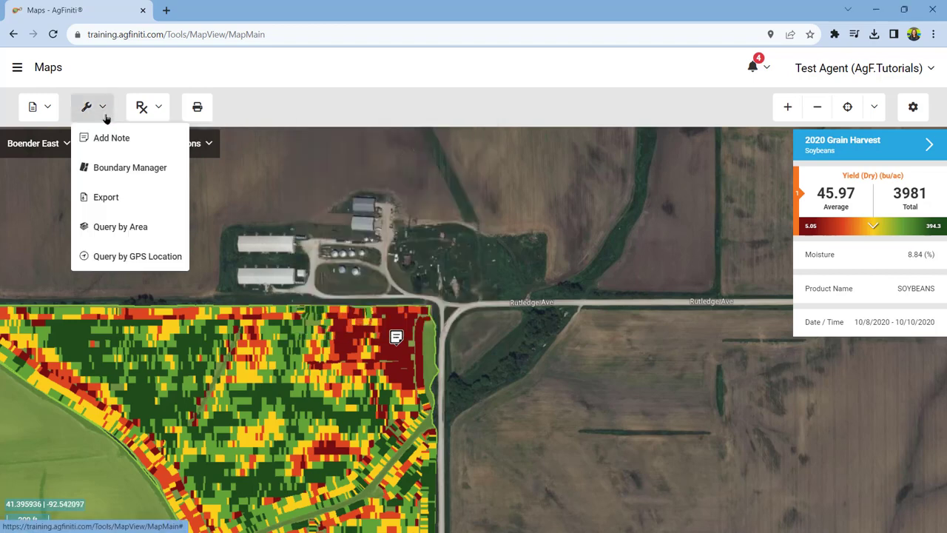
{"action": "left_click", "coordinate": [147, 177]}
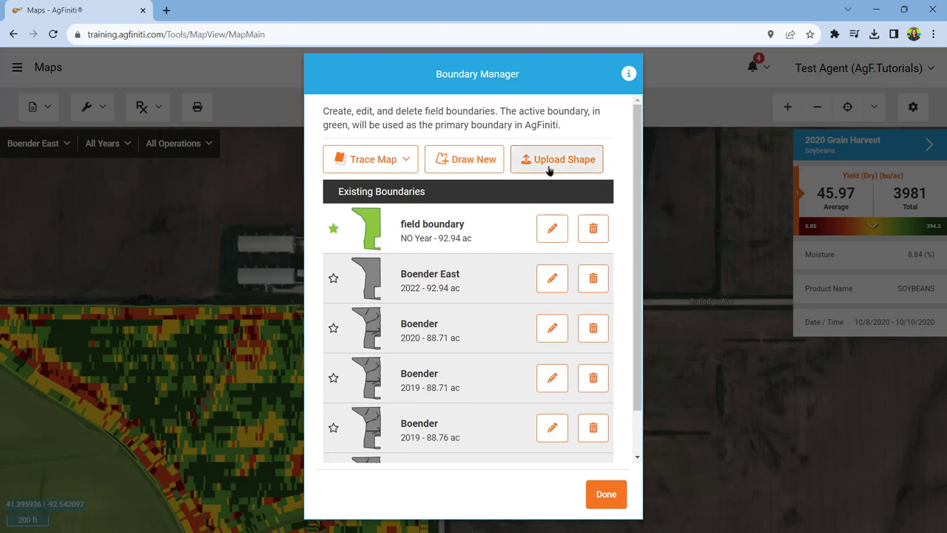
{"action": "left_click", "coordinate": [334, 280]}
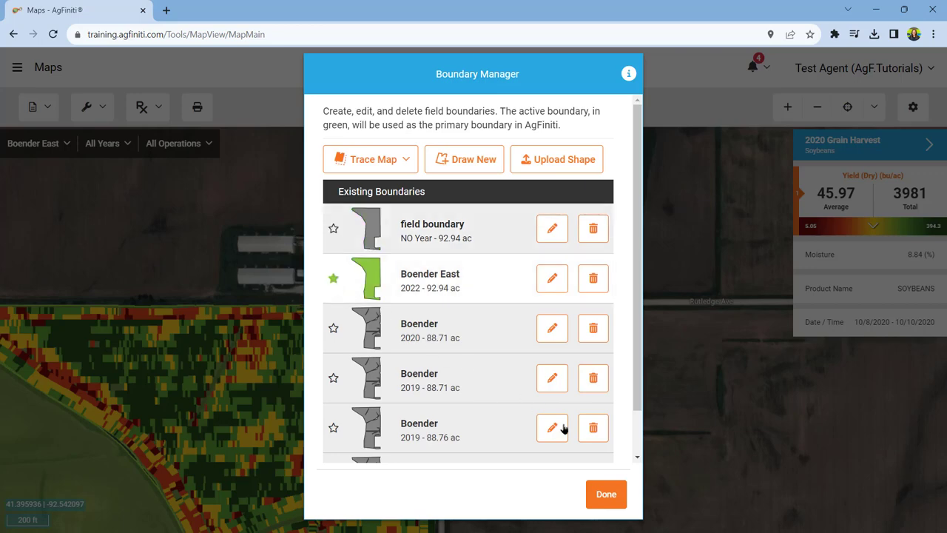
{"action": "left_click", "coordinate": [607, 495]}
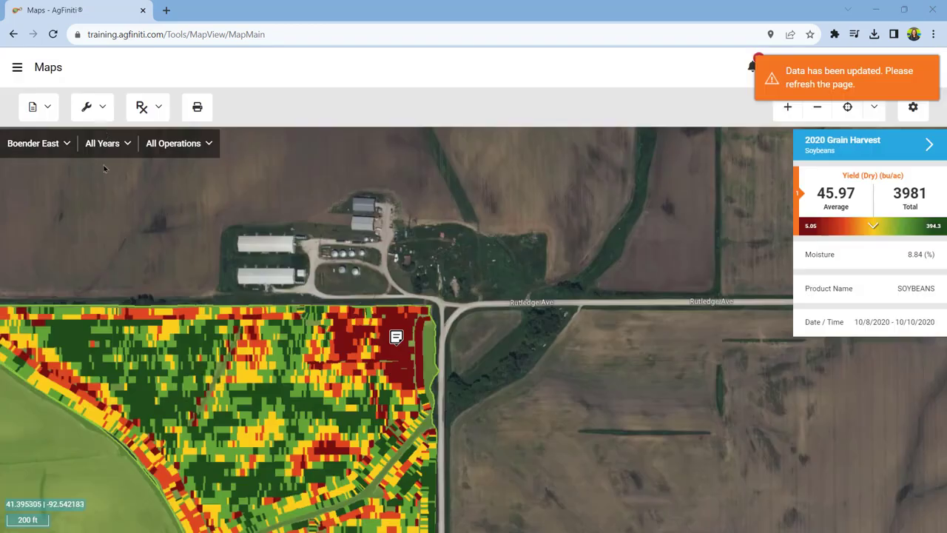
Step: Review the Selected Layers export options for the 2020 soybean grain harvest, and leave without exporting
{"action": "left_click", "coordinate": [102, 118]}
{"action": "left_click", "coordinate": [133, 197]}
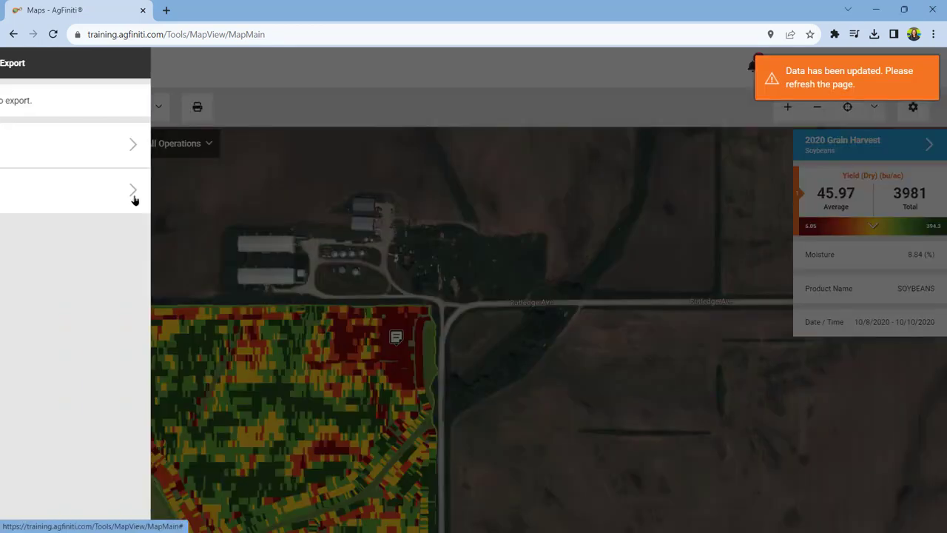
{"action": "left_click", "coordinate": [180, 156]}
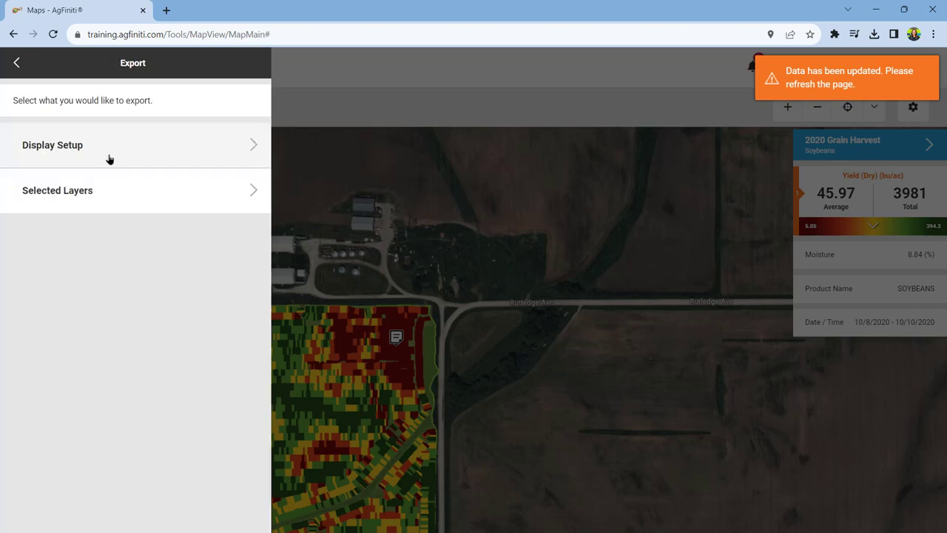
{"action": "left_click", "coordinate": [140, 204]}
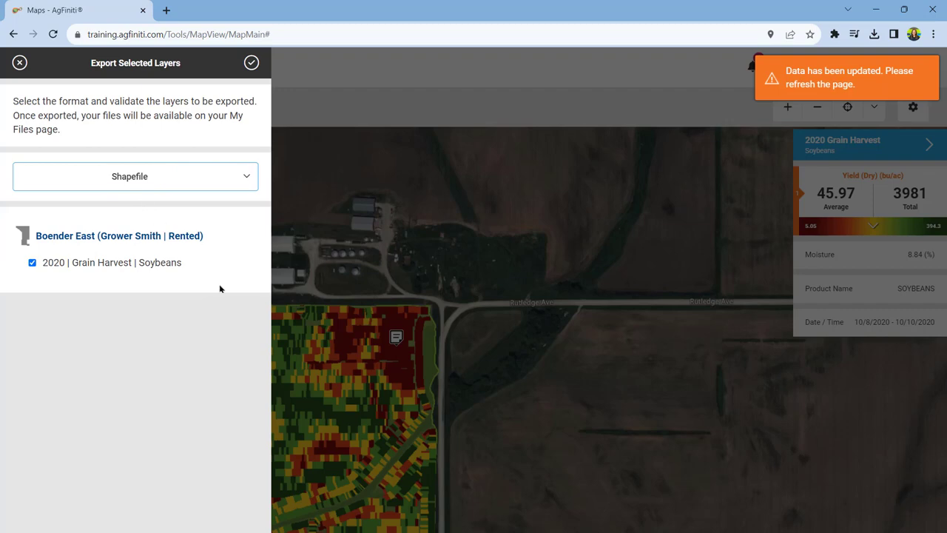
{"action": "left_click", "coordinate": [20, 65]}
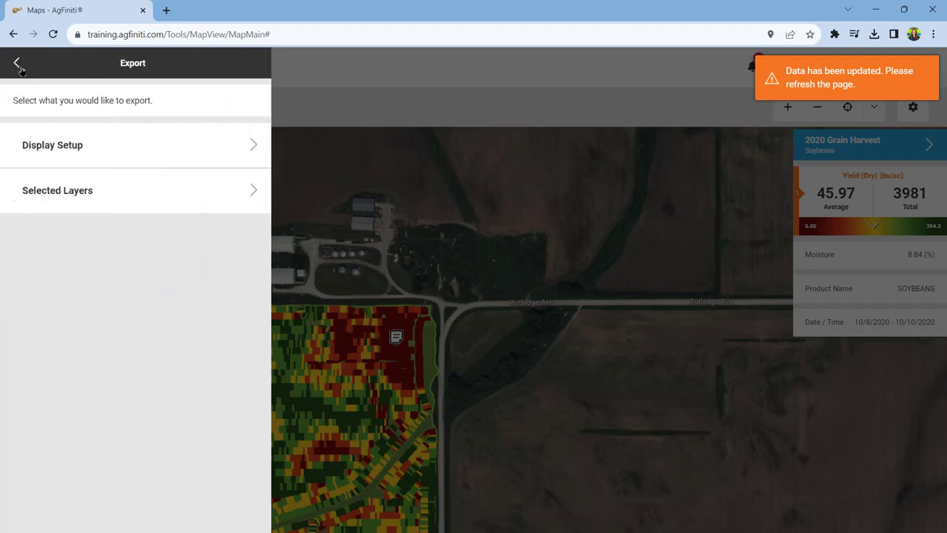
{"action": "left_click", "coordinate": [20, 66]}
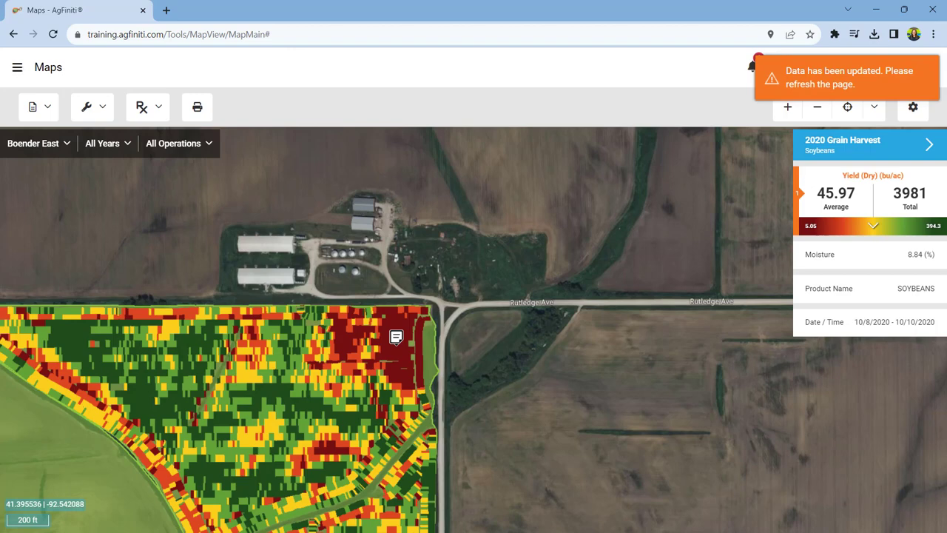
Step: Query the harvest data by area with a polygon of about 4.3 ac around the low-yield northeast corner of the field
{"action": "left_click", "coordinate": [99, 115]}
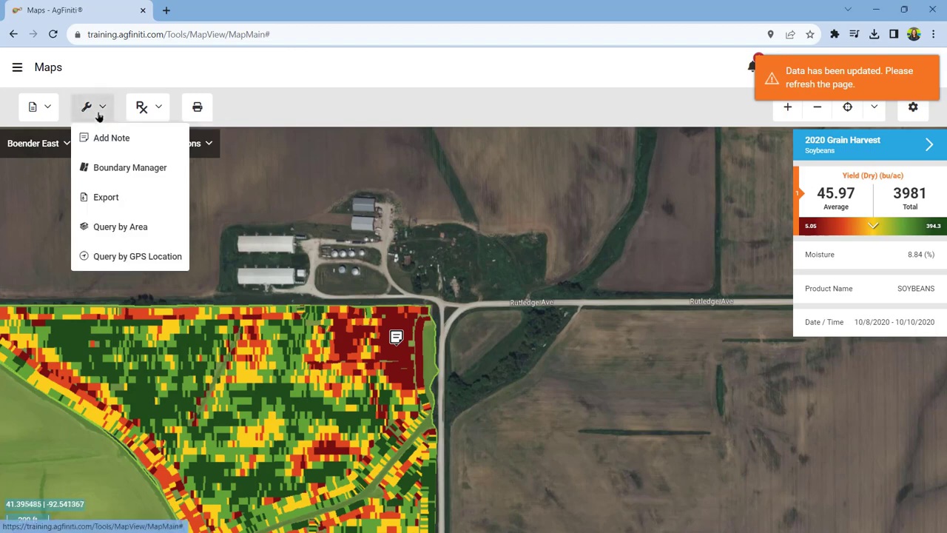
{"action": "left_click", "coordinate": [161, 234]}
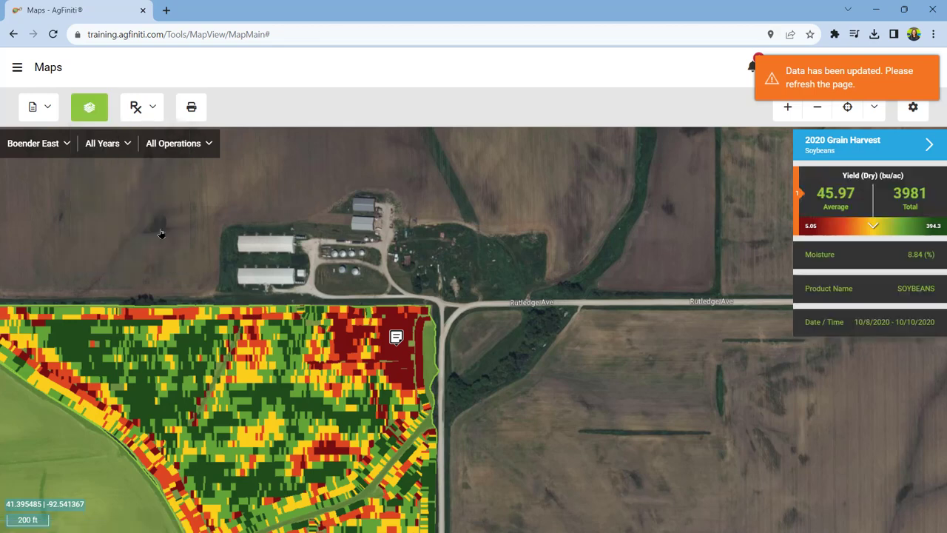
{"action": "left_click", "coordinate": [297, 306]}
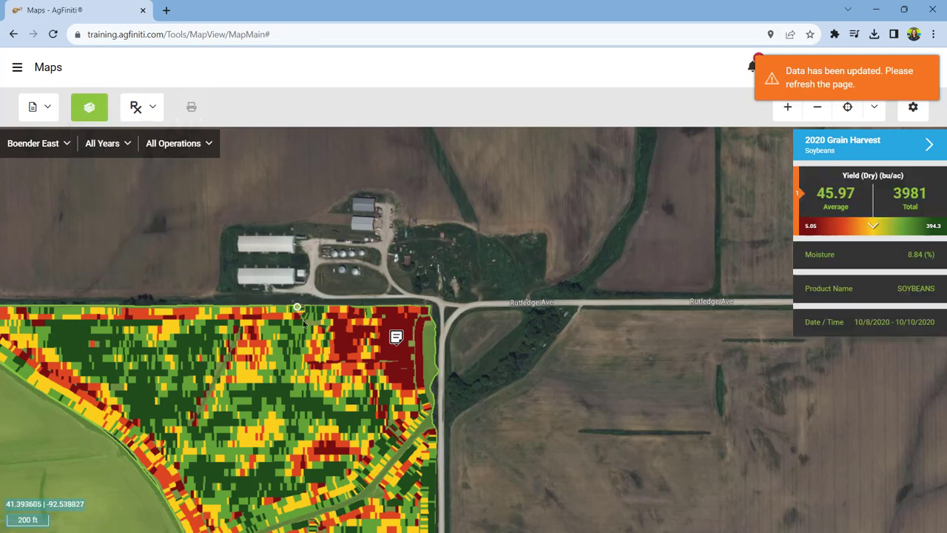
{"action": "left_click", "coordinate": [318, 353]}
{"action": "left_click", "coordinate": [355, 385]}
{"action": "left_click", "coordinate": [403, 397]}
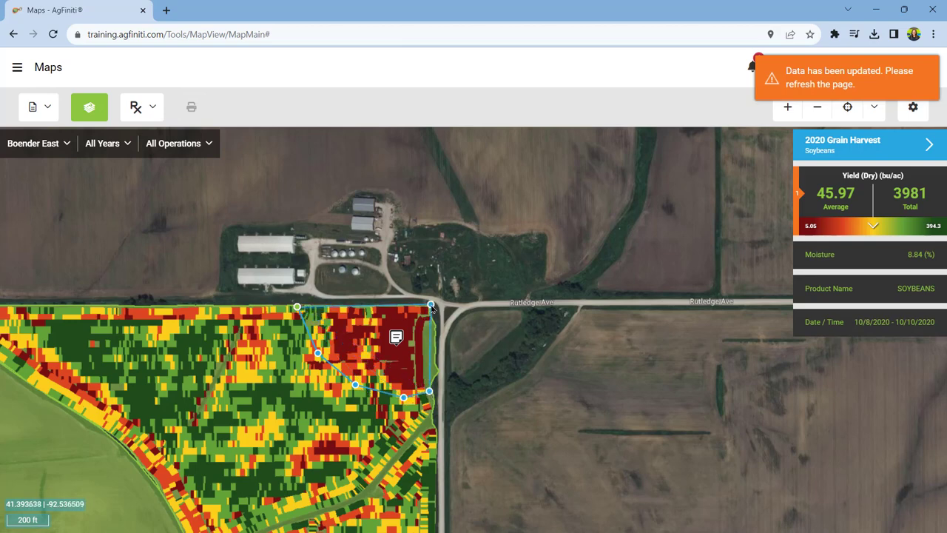
{"action": "left_click", "coordinate": [432, 304]}
{"action": "left_click", "coordinate": [298, 307]}
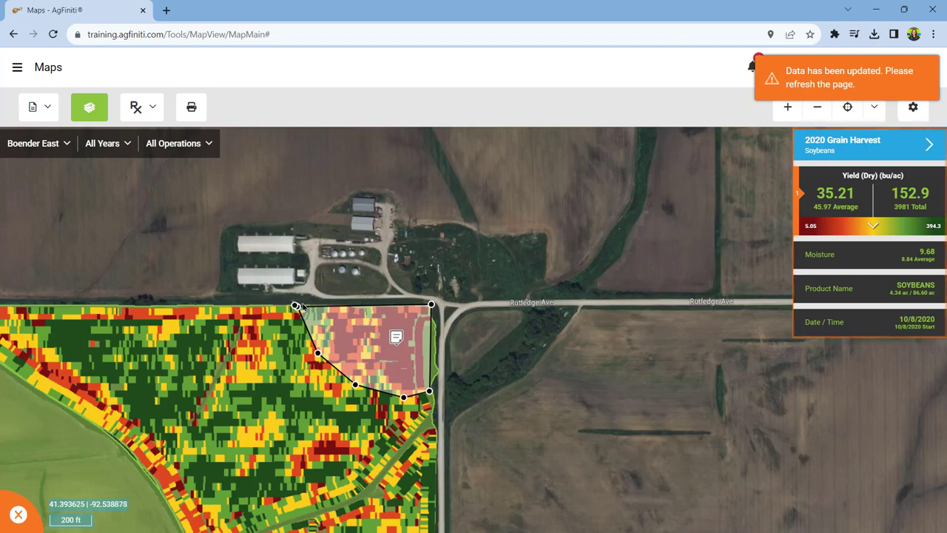
{"action": "left_click", "coordinate": [222, 375]}
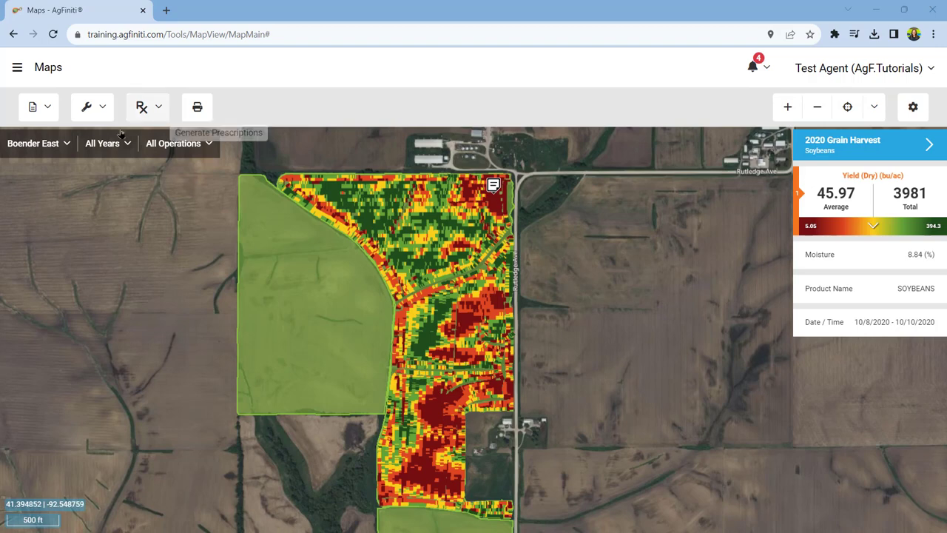
Step: Check the prescription types on offer, and look through the PDF print preview of the harvest map without printing it
{"action": "left_click", "coordinate": [157, 119]}
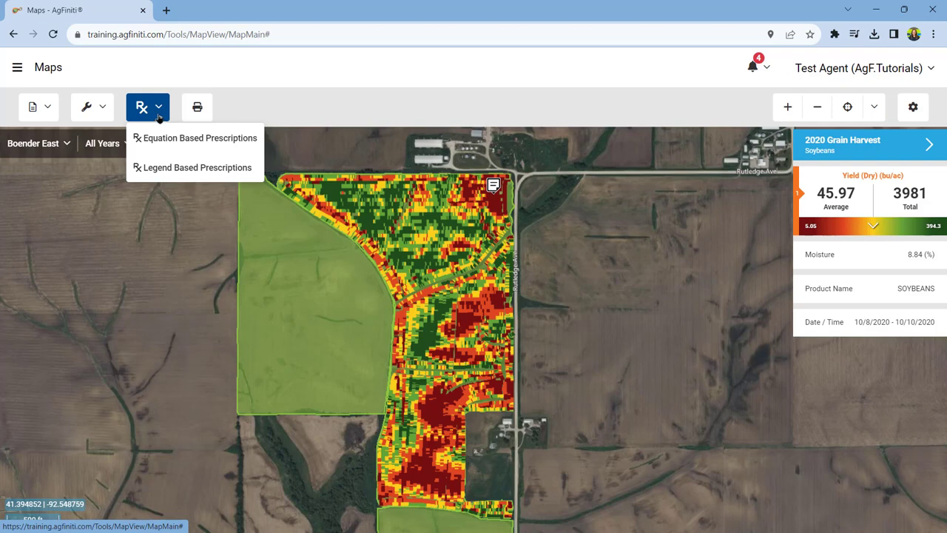
{"action": "left_click", "coordinate": [159, 117]}
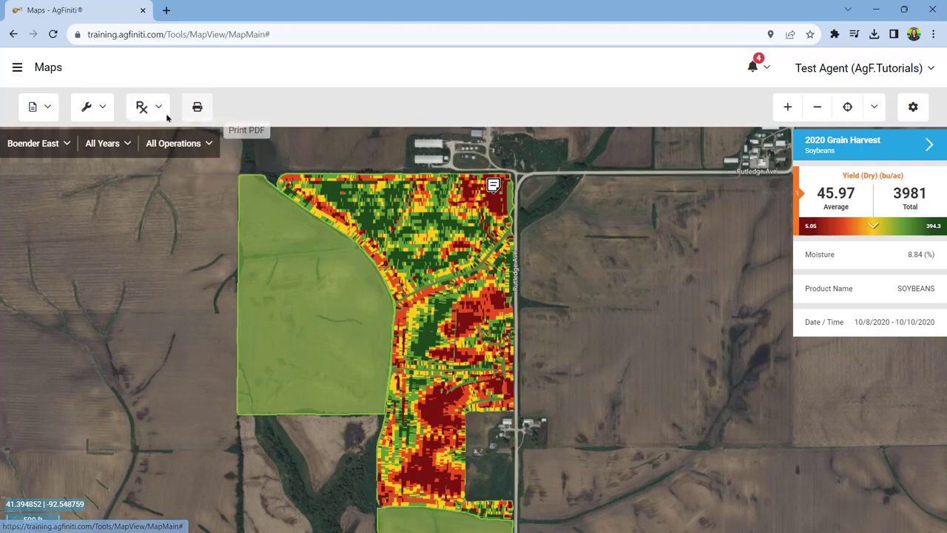
{"action": "left_click", "coordinate": [198, 109]}
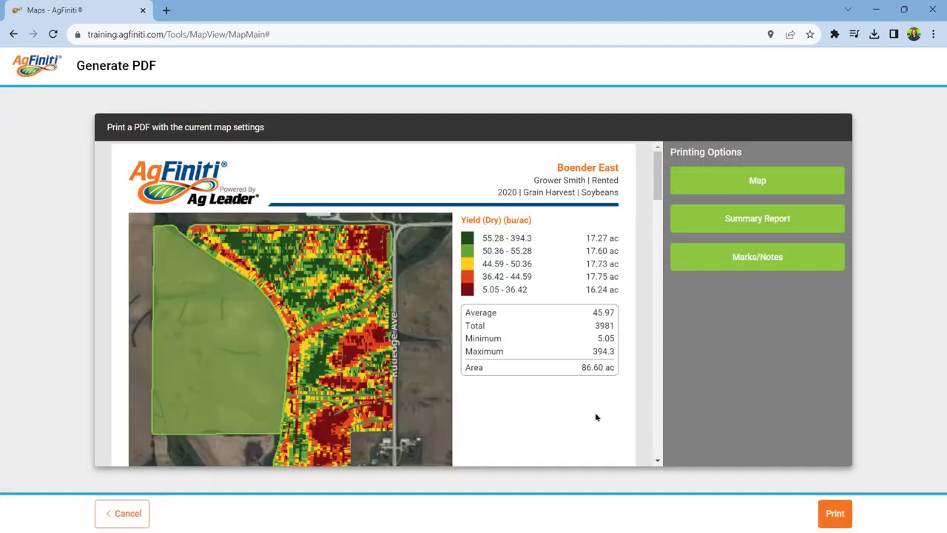
{"action": "scroll", "coordinate": [596, 418], "scroll_direction": "down", "scroll_amount": 5}
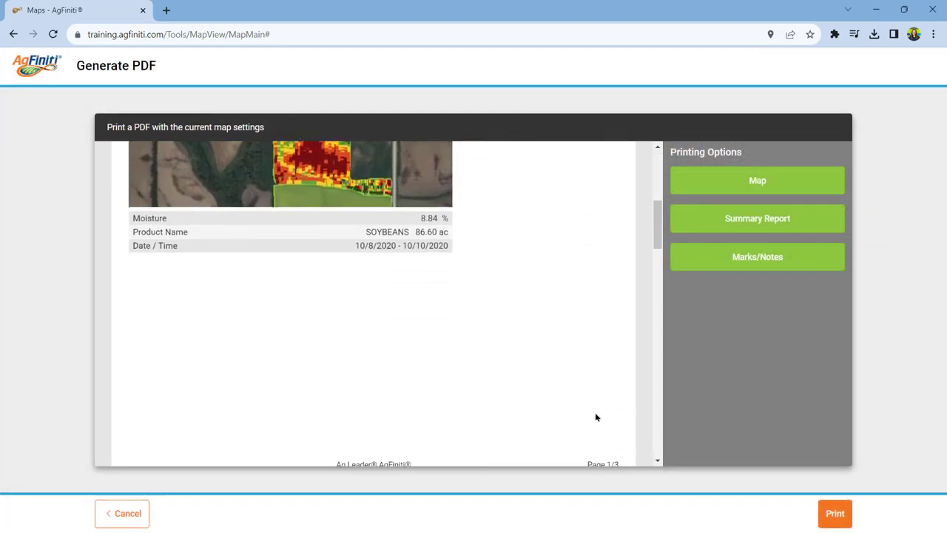
{"action": "scroll", "coordinate": [596, 417], "scroll_direction": "down", "scroll_amount": 10}
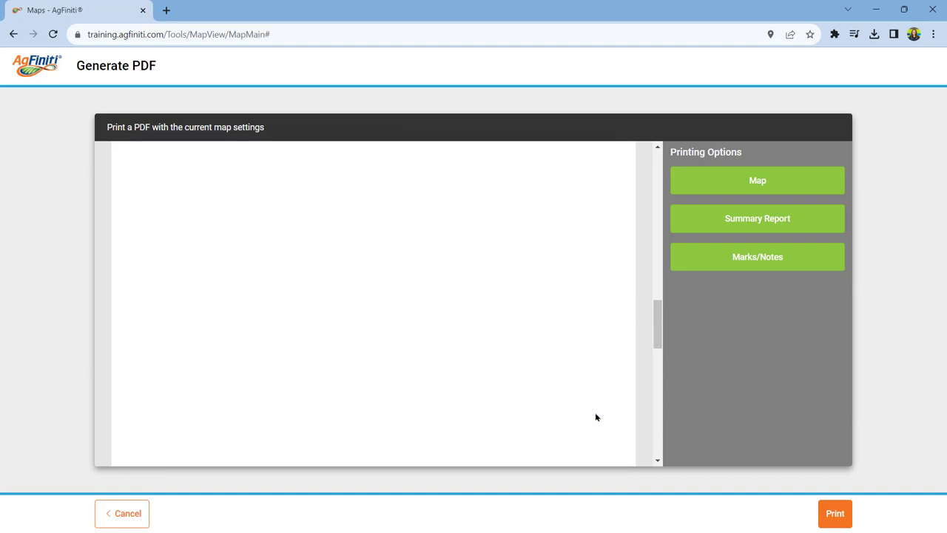
{"action": "scroll", "coordinate": [596, 417], "scroll_direction": "down", "scroll_amount": 10}
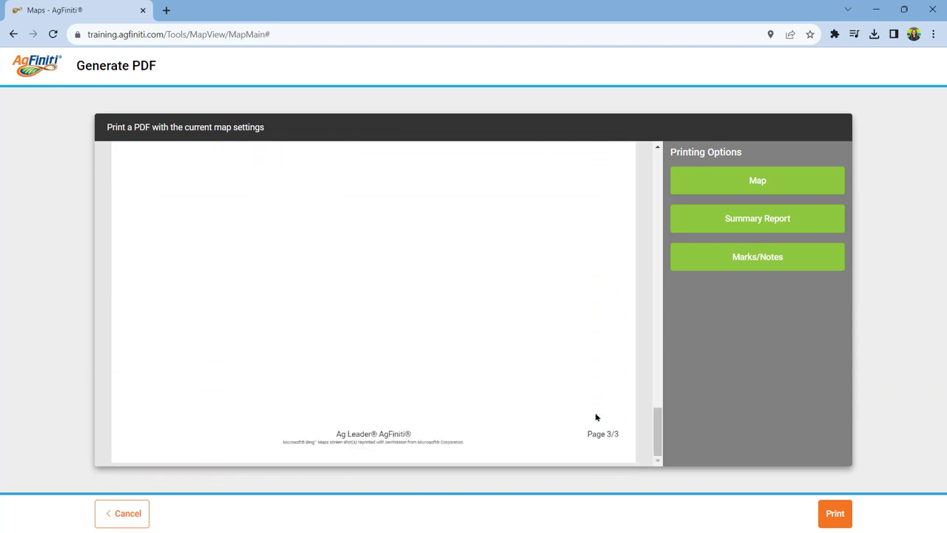
{"action": "left_click", "coordinate": [117, 519]}
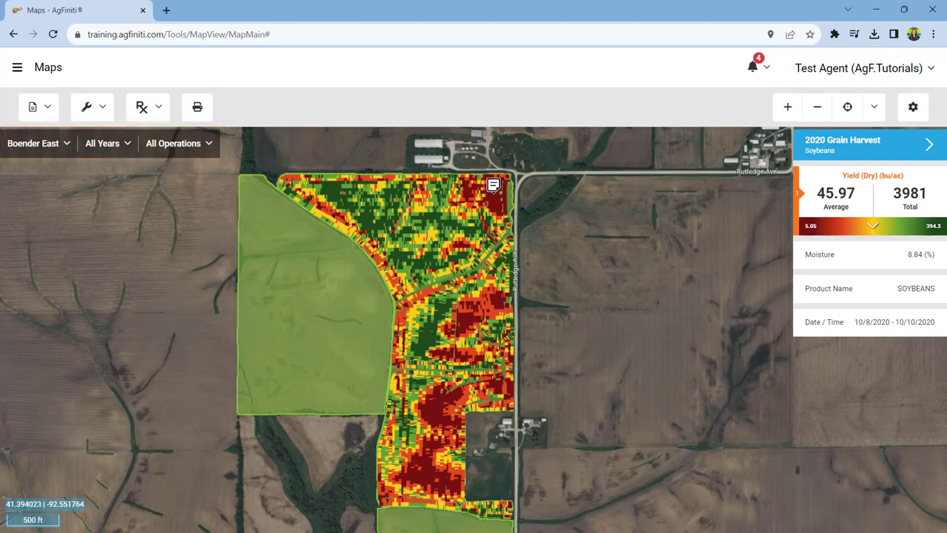
Step: Review the map zoom options and the Map Settings choices for viewing notes and marks, and save the settings
{"action": "left_click", "coordinate": [876, 108]}
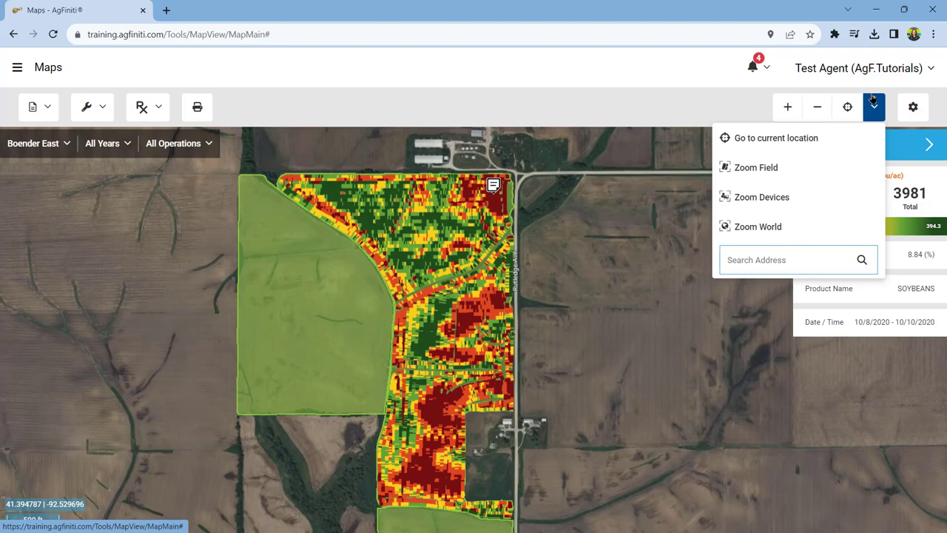
{"action": "left_click", "coordinate": [918, 114]}
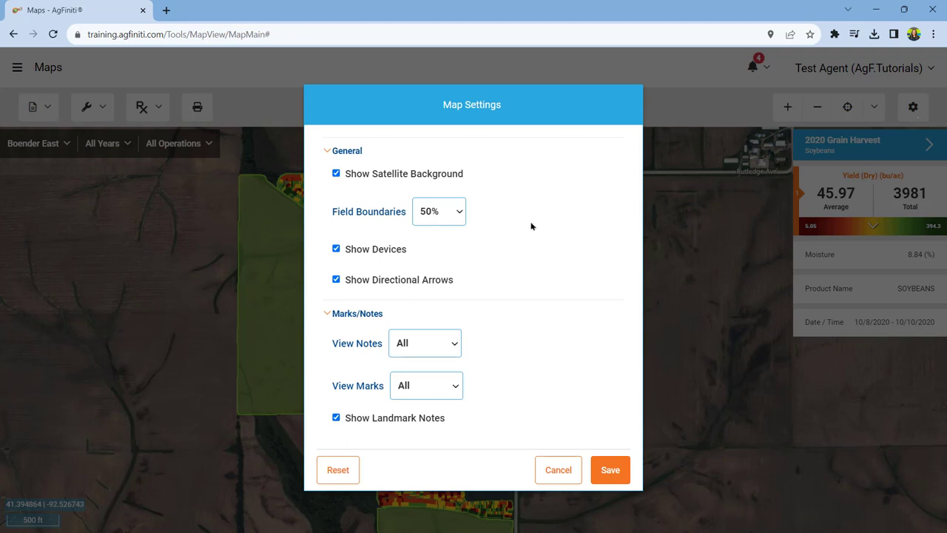
{"action": "left_click", "coordinate": [447, 341]}
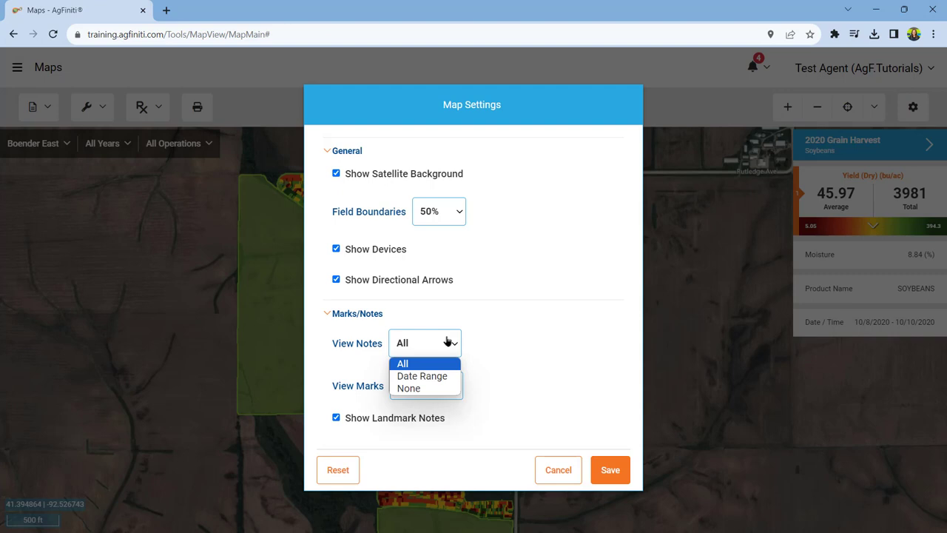
{"action": "left_click", "coordinate": [447, 342]}
{"action": "left_click", "coordinate": [457, 386]}
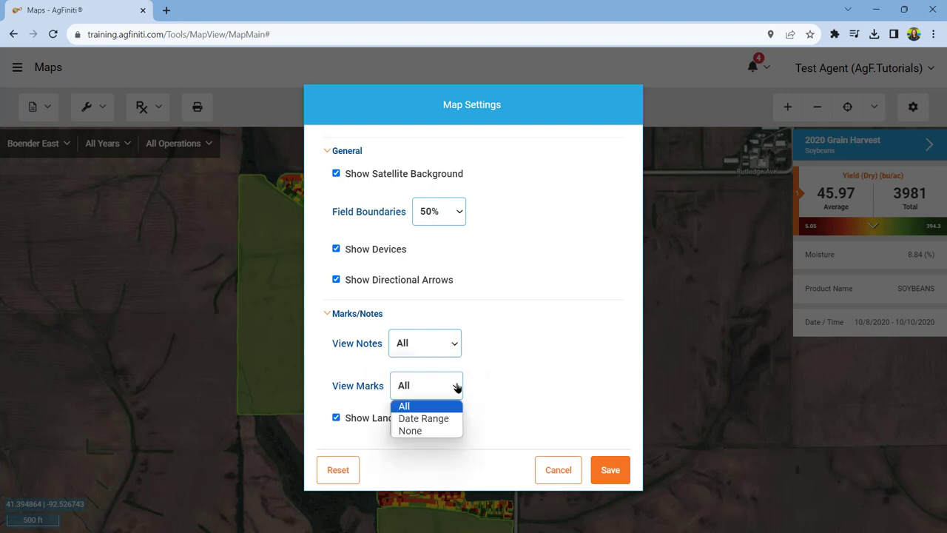
{"action": "left_click", "coordinate": [457, 386]}
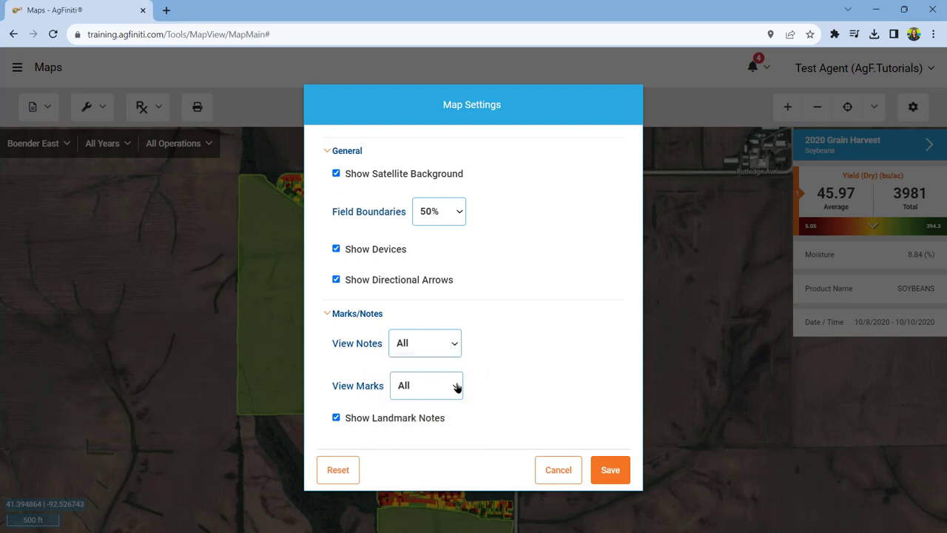
{"action": "left_click", "coordinate": [626, 478]}
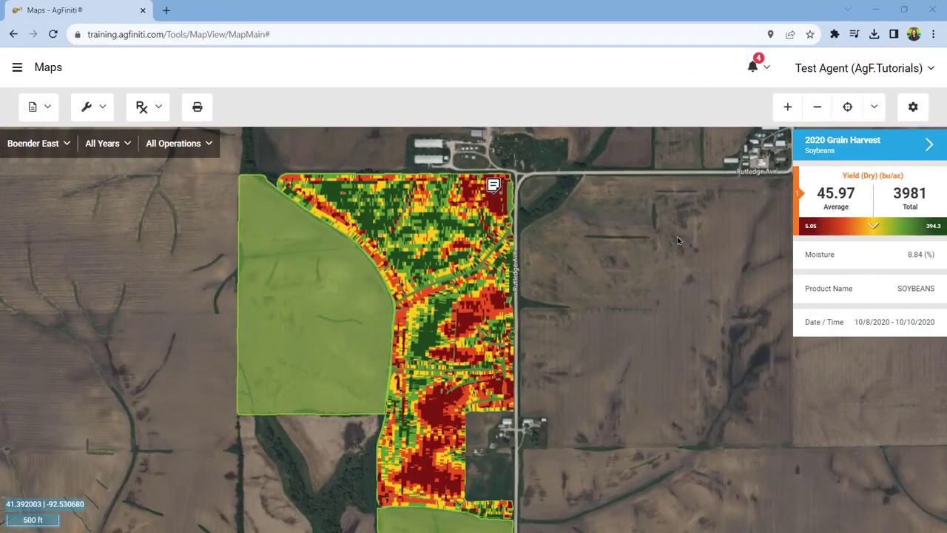
Step: Map the Moisture and Product Name stats of the 2020 soybean harvest, and add Productivity to the selected Grain Harvest stats
{"action": "left_click", "coordinate": [831, 257]}
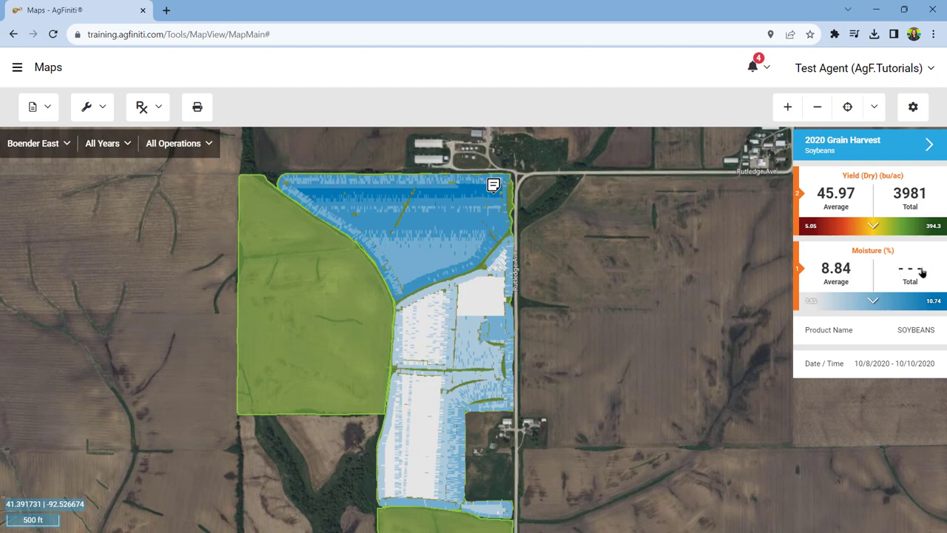
{"action": "left_click", "coordinate": [922, 332]}
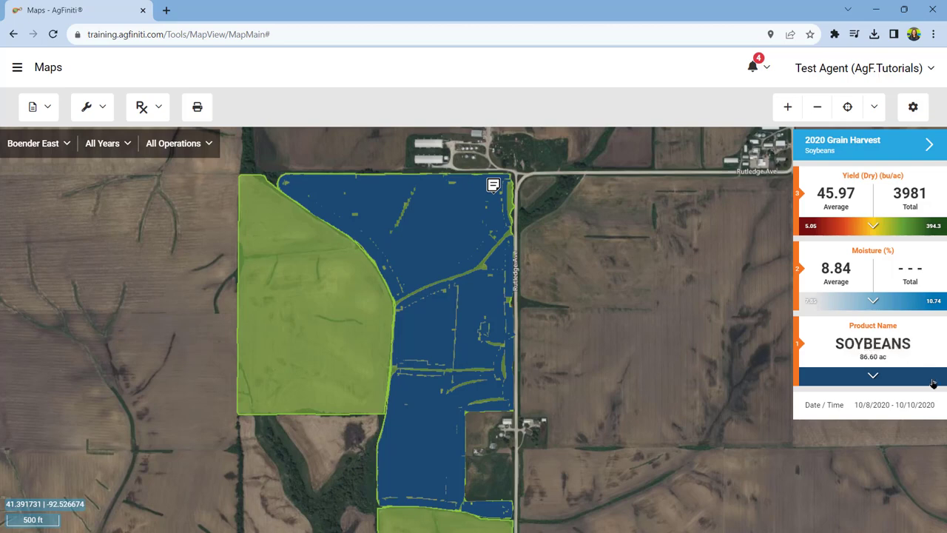
{"action": "left_click", "coordinate": [909, 152]}
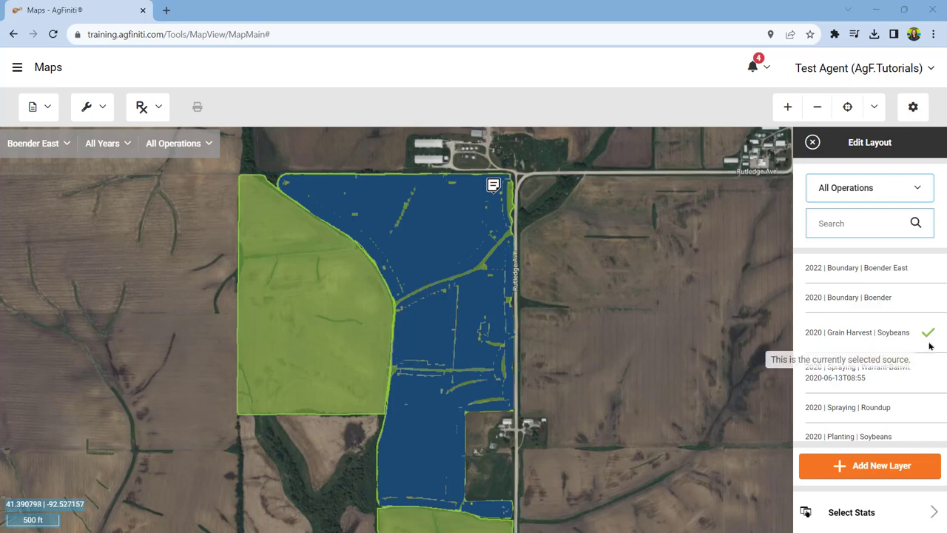
{"action": "left_click", "coordinate": [915, 519]}
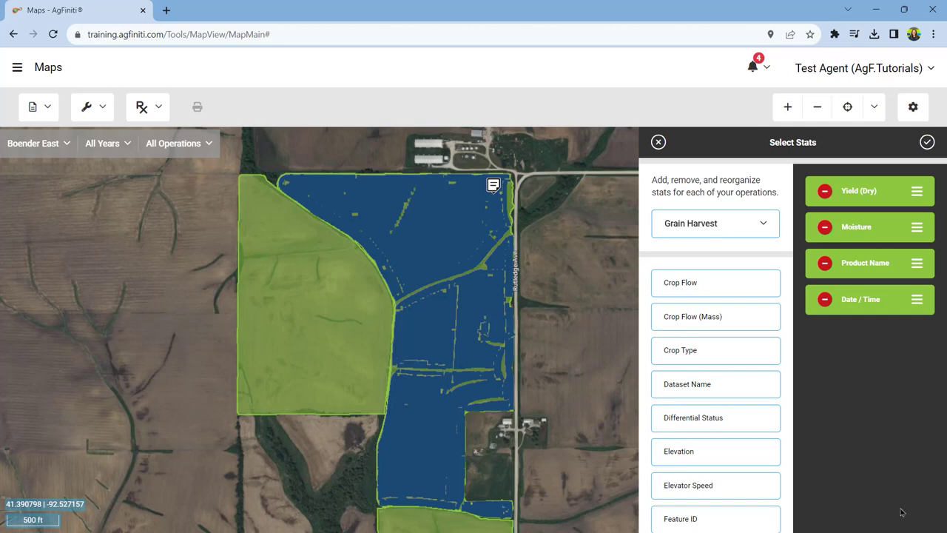
{"action": "scroll", "coordinate": [762, 447], "scroll_direction": "down", "scroll_amount": 1}
{"action": "scroll", "coordinate": [762, 447], "scroll_direction": "down", "scroll_amount": 4}
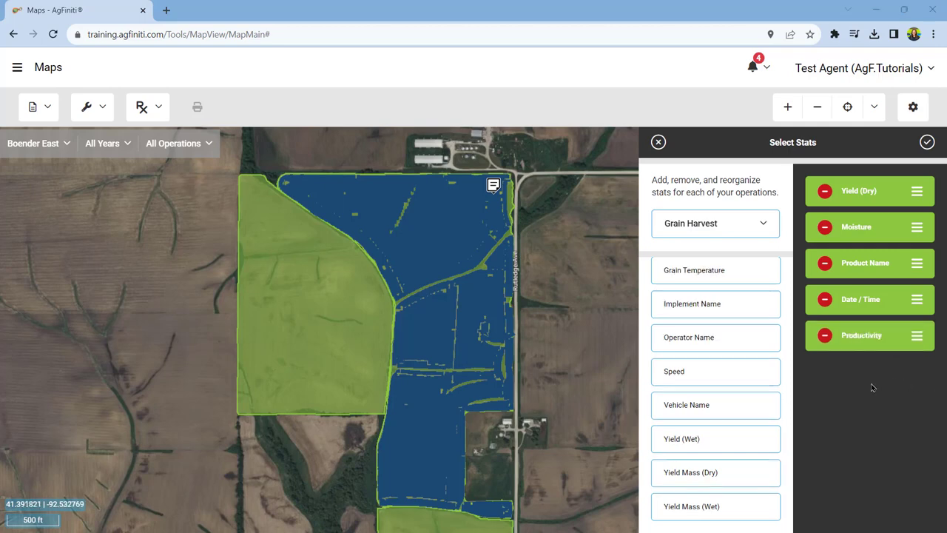
{"action": "left_click", "coordinate": [926, 145]}
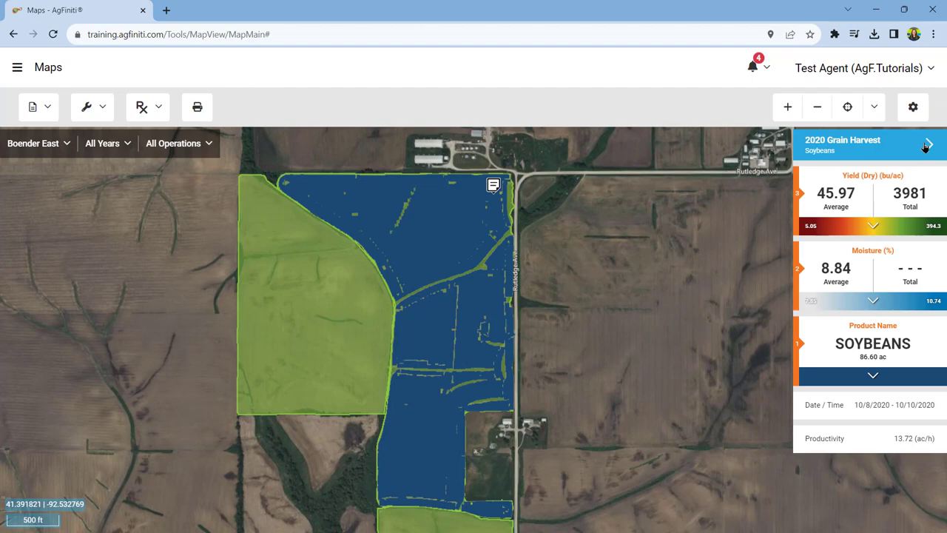
Step: Map the harvest's Productivity stat as a Grid map with 50 % opacity
{"action": "left_click", "coordinate": [886, 448]}
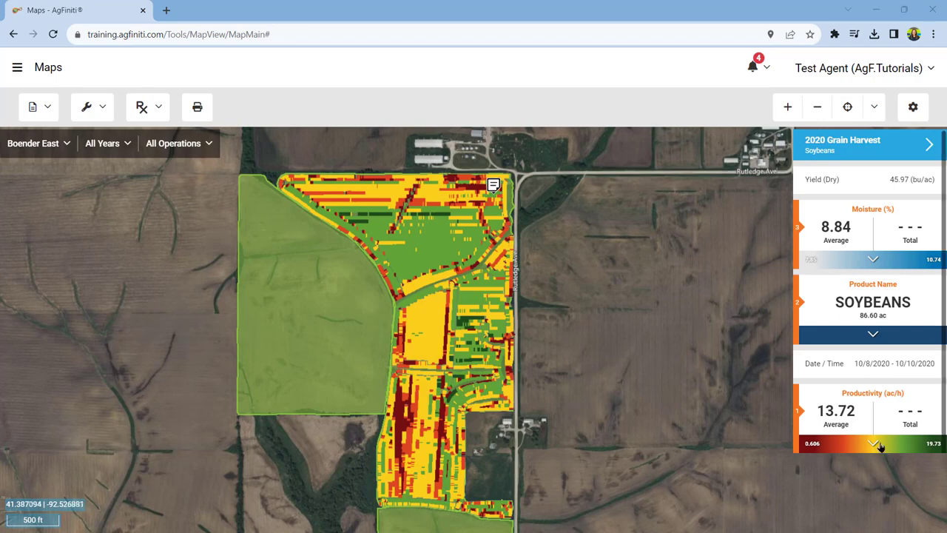
{"action": "left_click", "coordinate": [874, 444]}
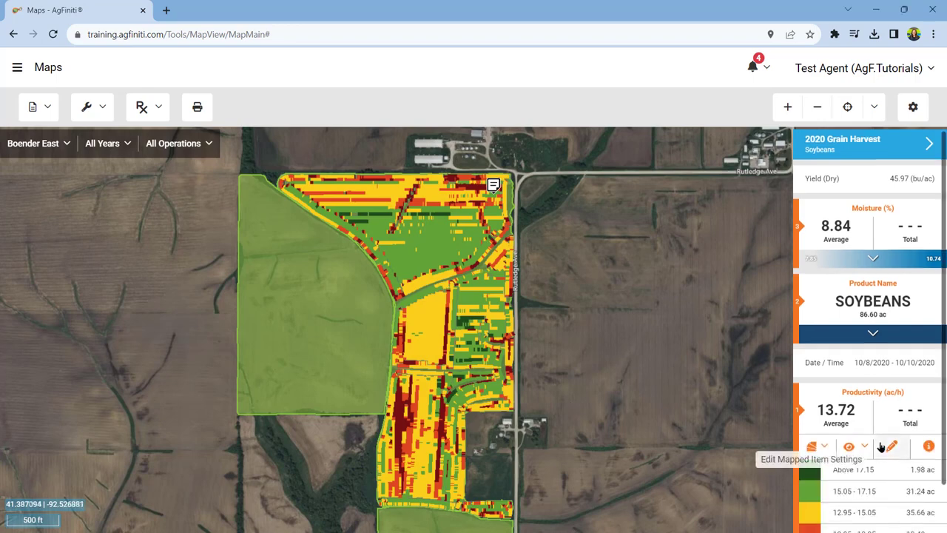
{"action": "scroll", "coordinate": [880, 446], "scroll_direction": "down", "scroll_amount": 1}
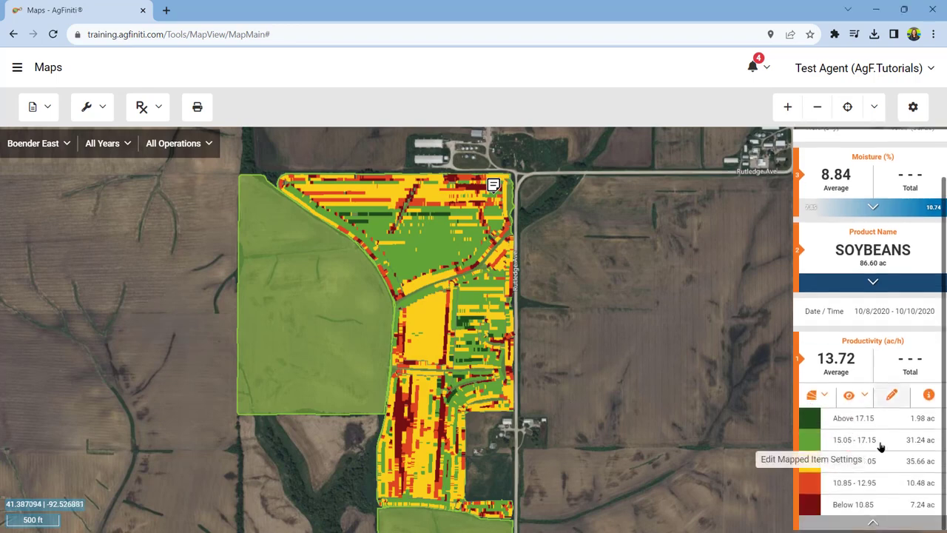
{"action": "left_click", "coordinate": [829, 400]}
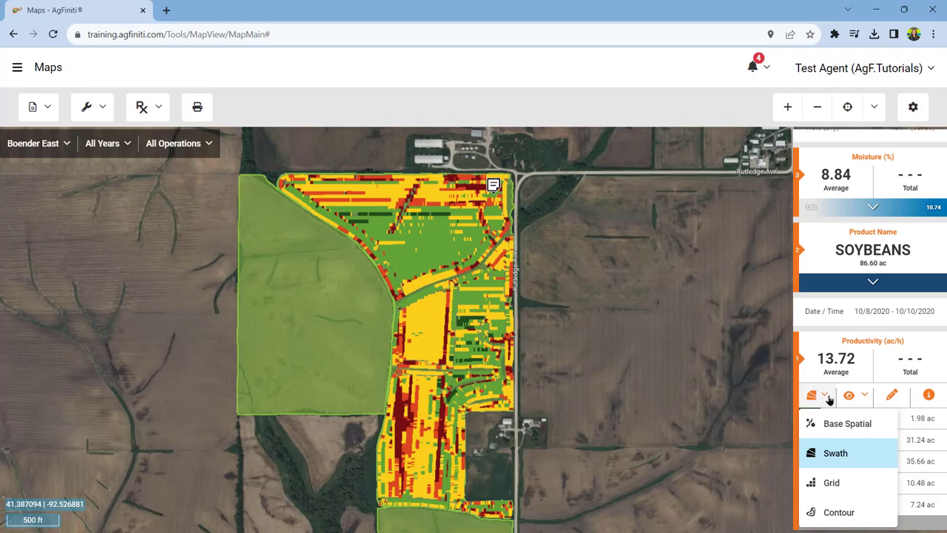
{"action": "left_click", "coordinate": [844, 483]}
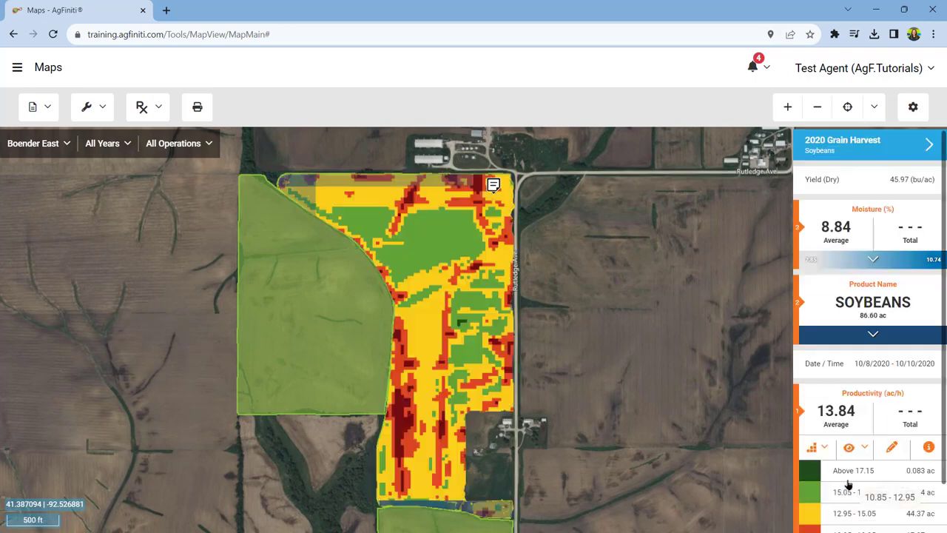
{"action": "left_click", "coordinate": [866, 448]}
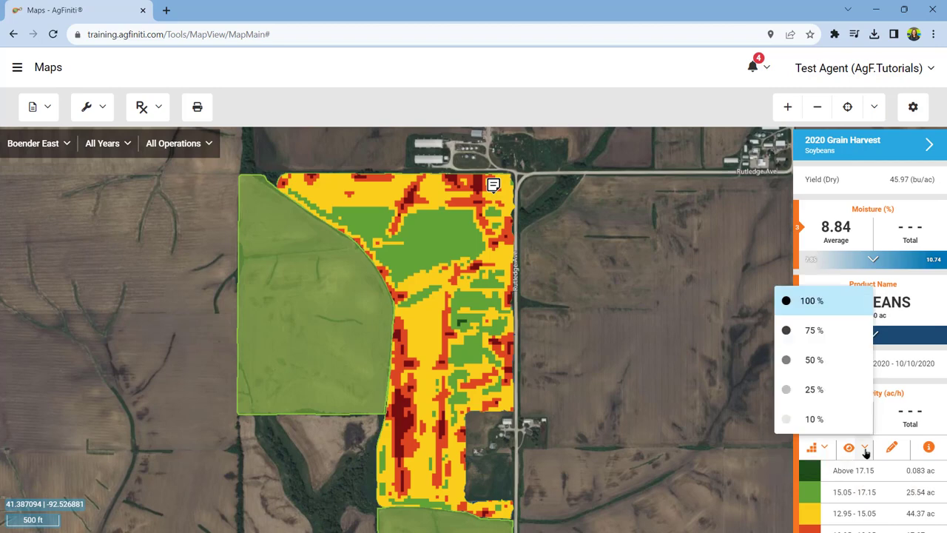
{"action": "left_click", "coordinate": [817, 362]}
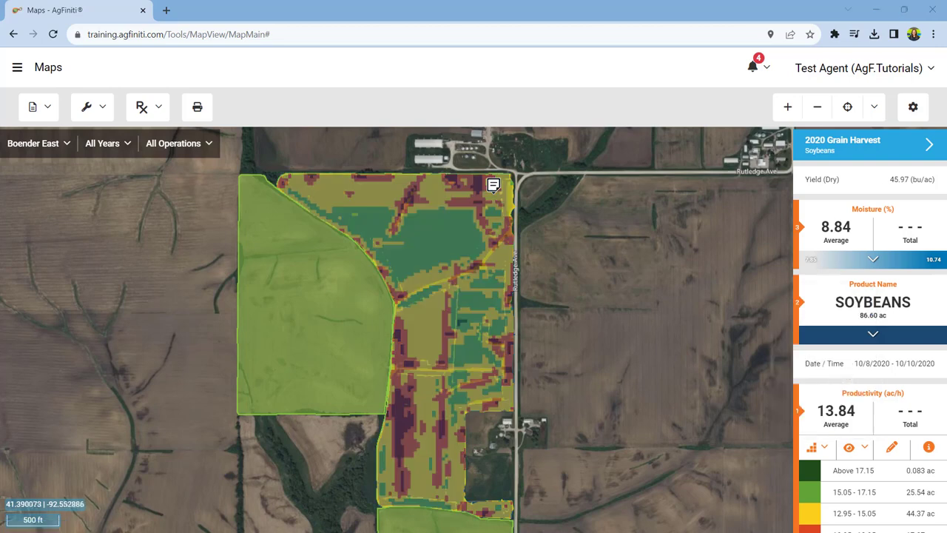
Step: Reduce the Productivity legend to 3 ranges, check the map drawing options, save, and view the stat's detailed information
{"action": "left_click", "coordinate": [892, 447]}
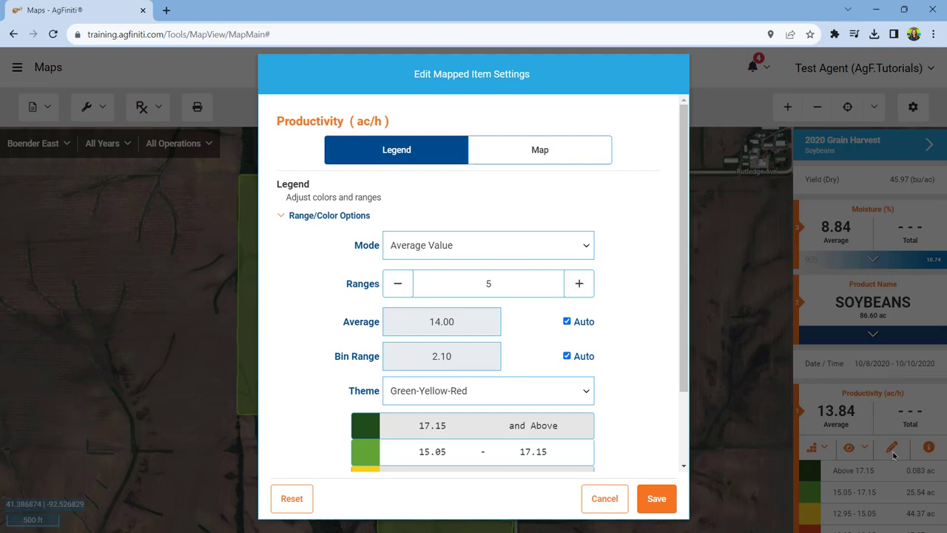
{"action": "left_click", "coordinate": [394, 291]}
{"action": "left_click", "coordinate": [395, 292]}
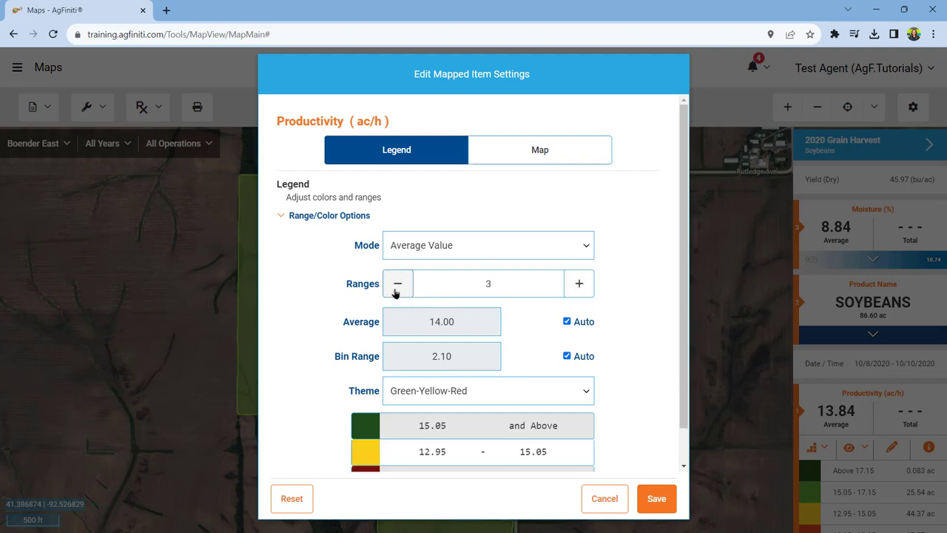
{"action": "scroll", "coordinate": [437, 323], "scroll_direction": "down", "scroll_amount": 1}
{"action": "left_click", "coordinate": [543, 114]}
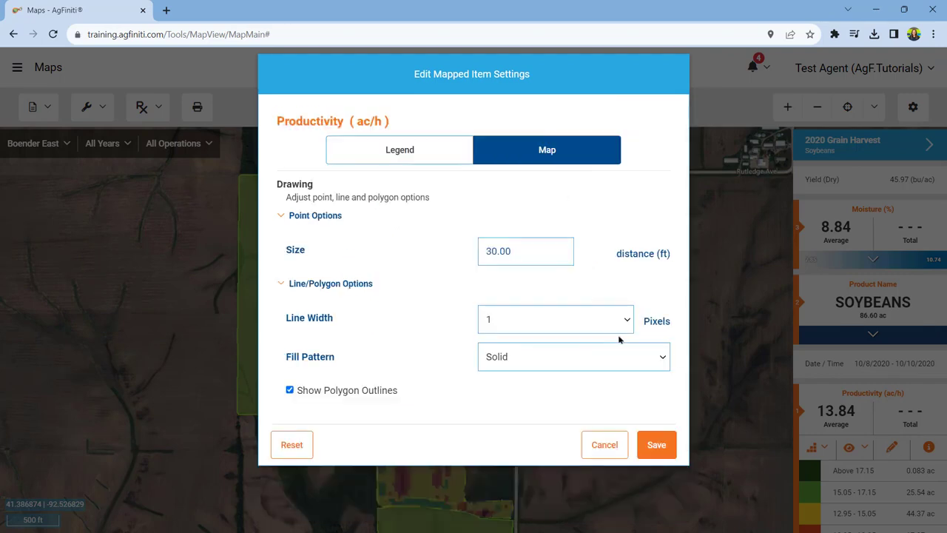
{"action": "left_click", "coordinate": [655, 444]}
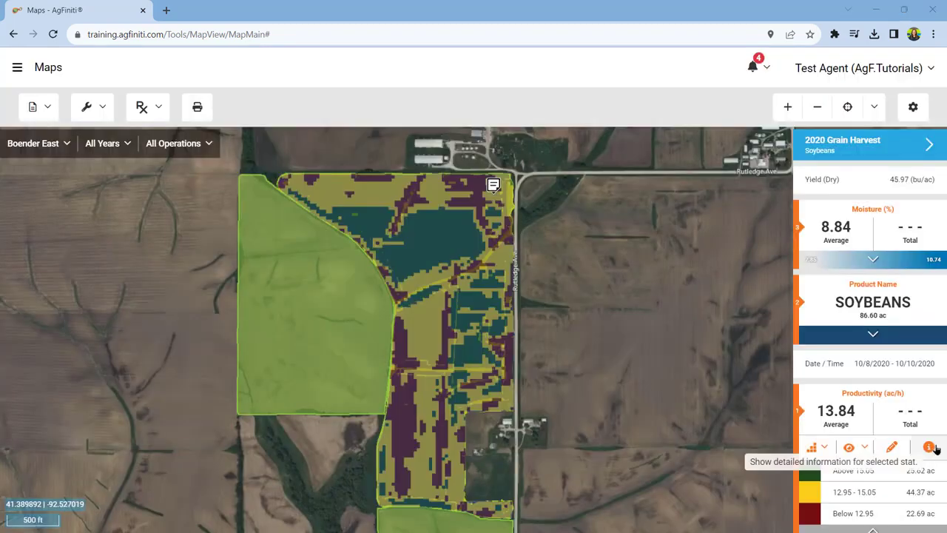
{"action": "left_click", "coordinate": [936, 448]}
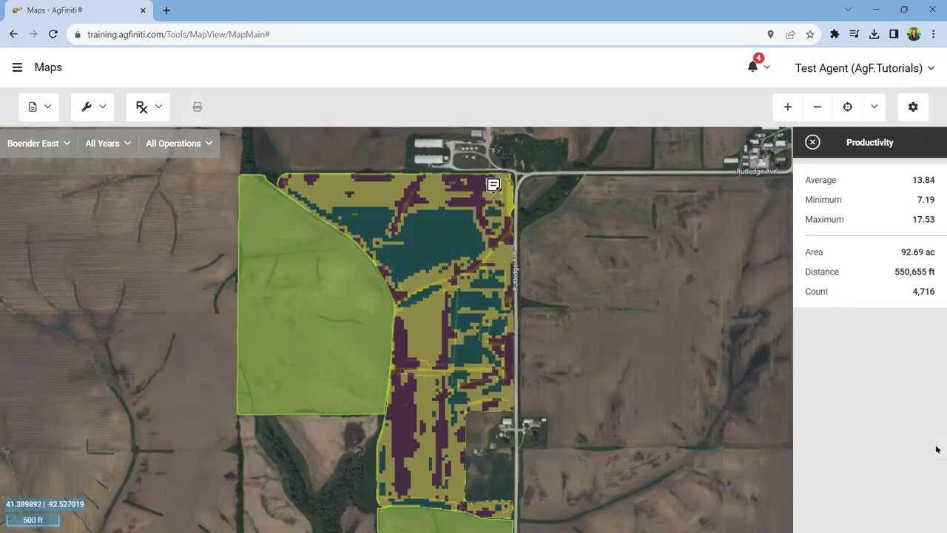
{"action": "left_click", "coordinate": [811, 145]}
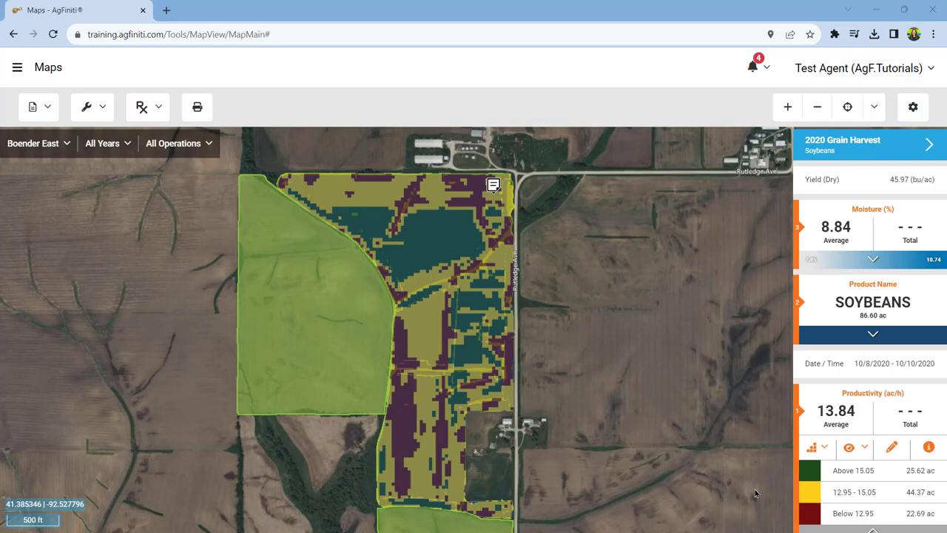
Step: Leave the map and go to the Manage Data page
{"action": "left_click", "coordinate": [19, 68]}
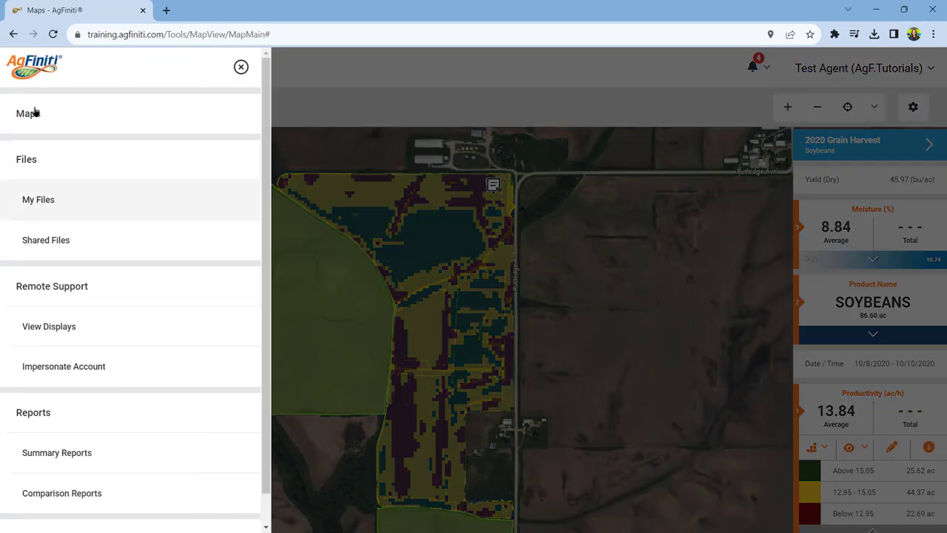
{"action": "scroll", "coordinate": [144, 501], "scroll_direction": "down", "scroll_amount": 1}
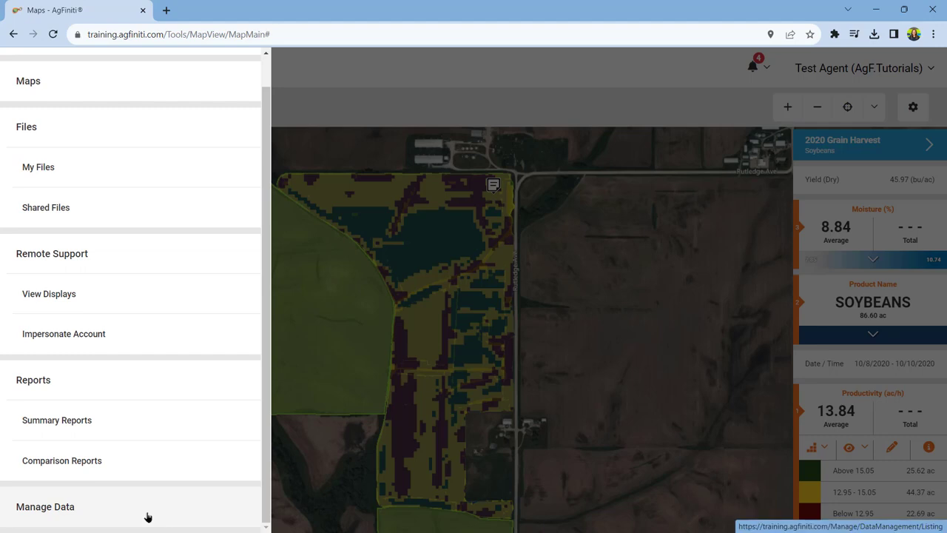
{"action": "left_click", "coordinate": [148, 516]}
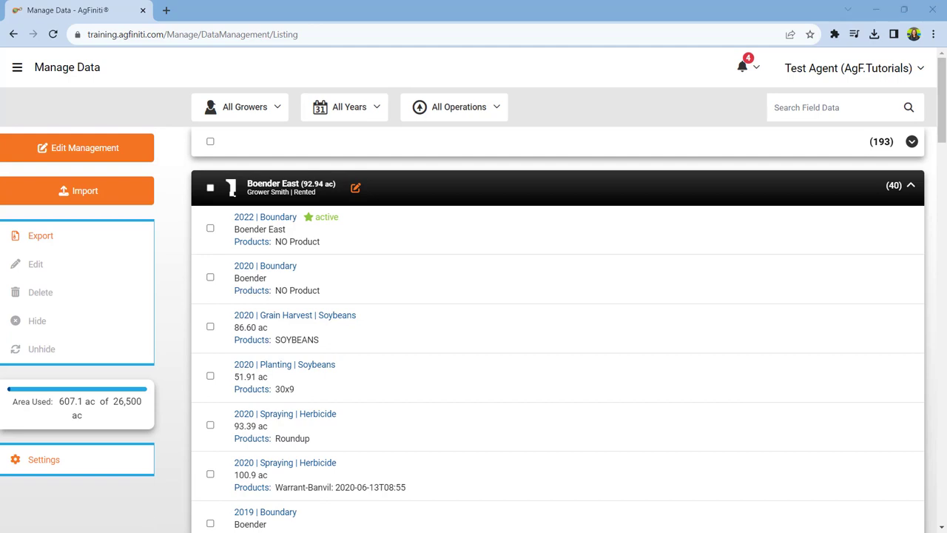
Step: Hide the 2020 Boundary entry of the Boender East field, and unhide it again
{"action": "left_click", "coordinate": [210, 278]}
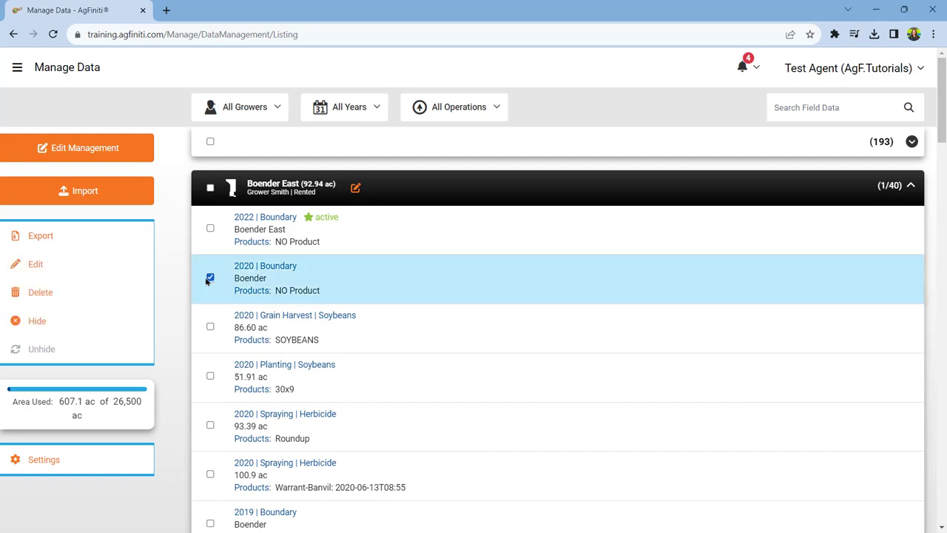
{"action": "left_click", "coordinate": [26, 321]}
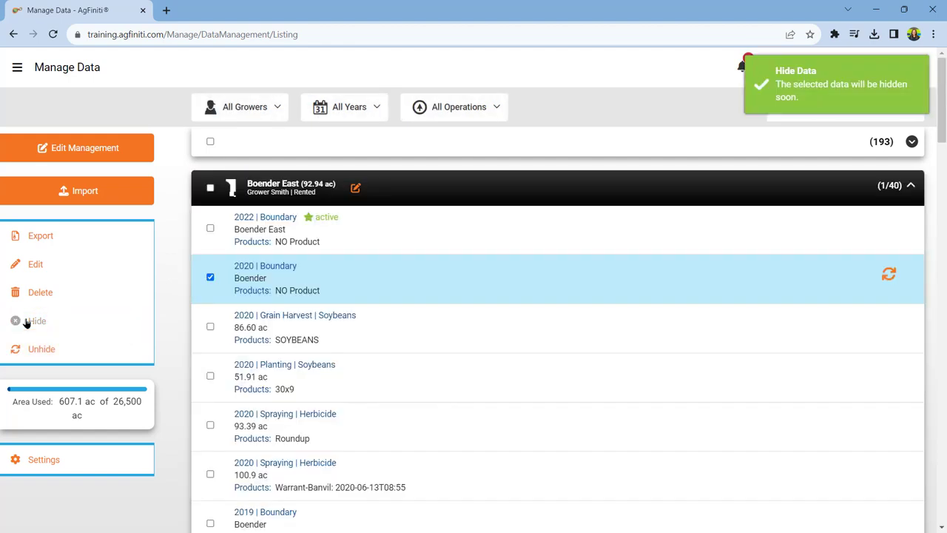
{"action": "left_click", "coordinate": [63, 351]}
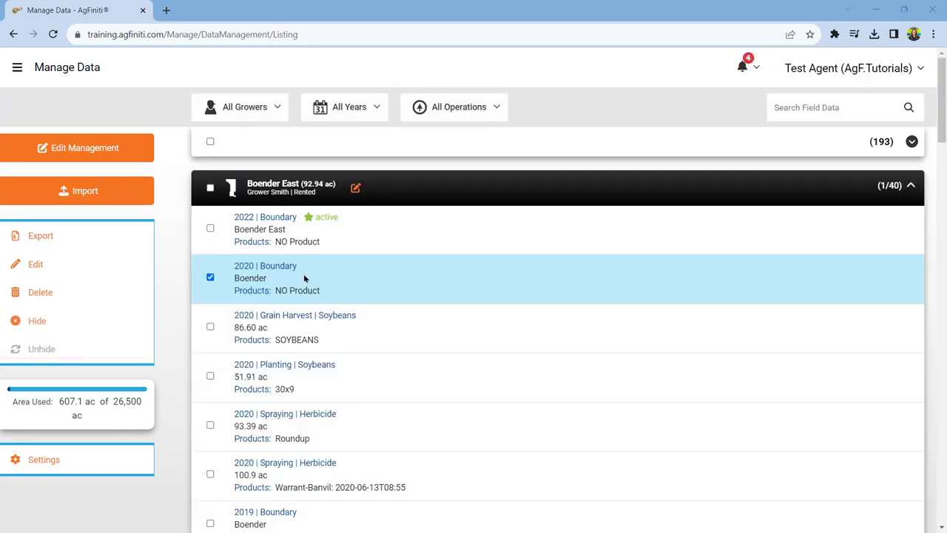
Step: Collapse Boender East, add the whole Boender West field to the selected 2020 Boundary, and delete the selected data
{"action": "left_click", "coordinate": [906, 190]}
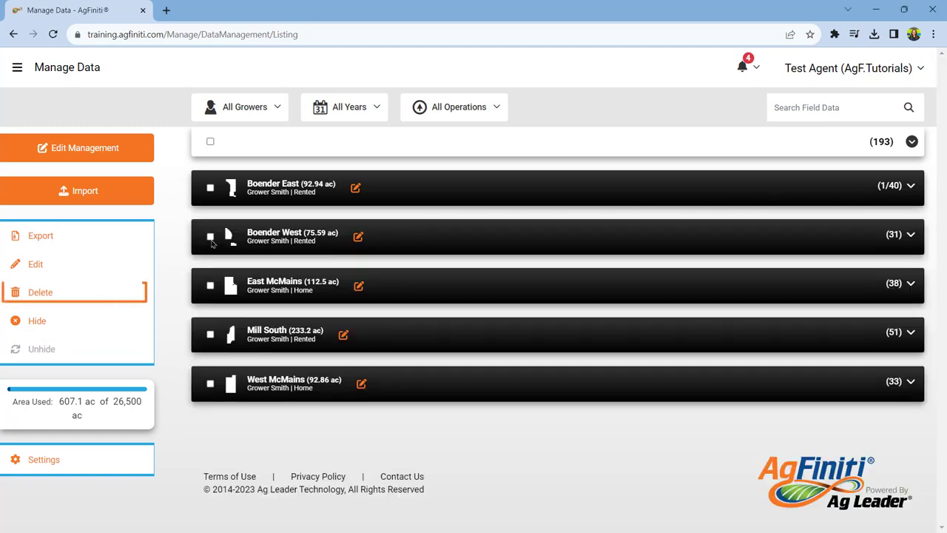
{"action": "left_click", "coordinate": [210, 238]}
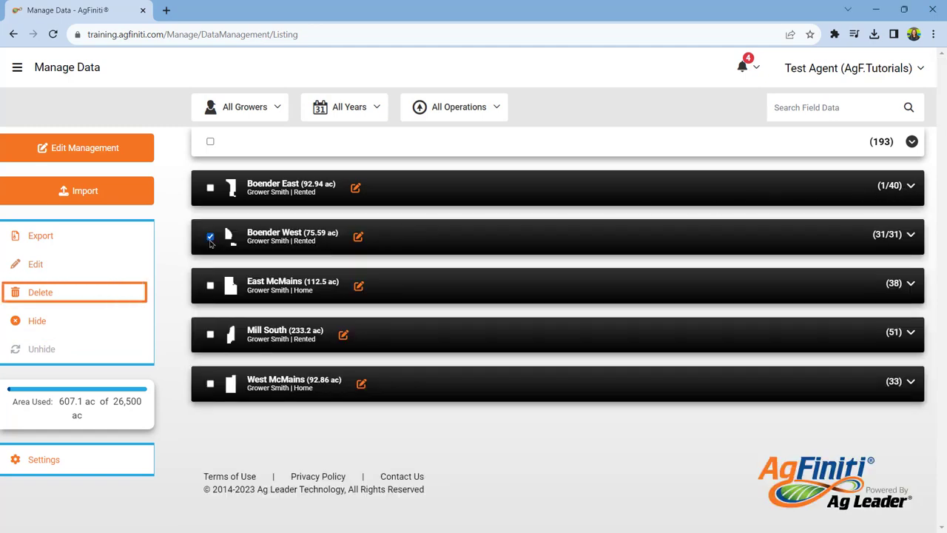
{"action": "left_click", "coordinate": [65, 296]}
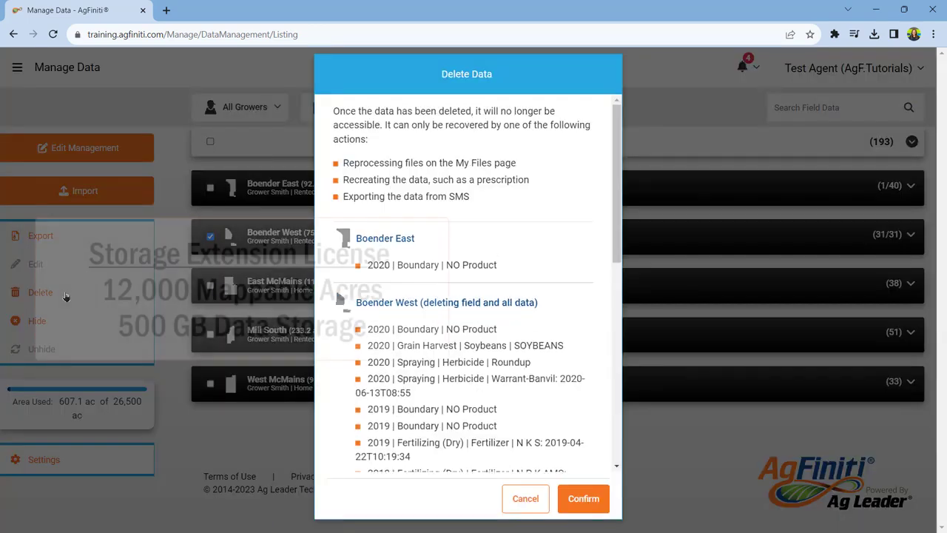
{"action": "left_click", "coordinate": [584, 499]}
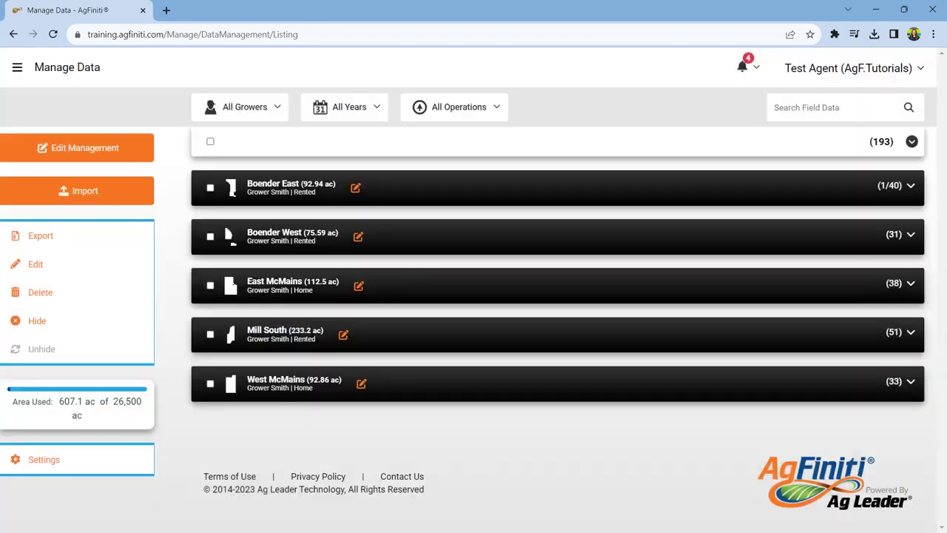